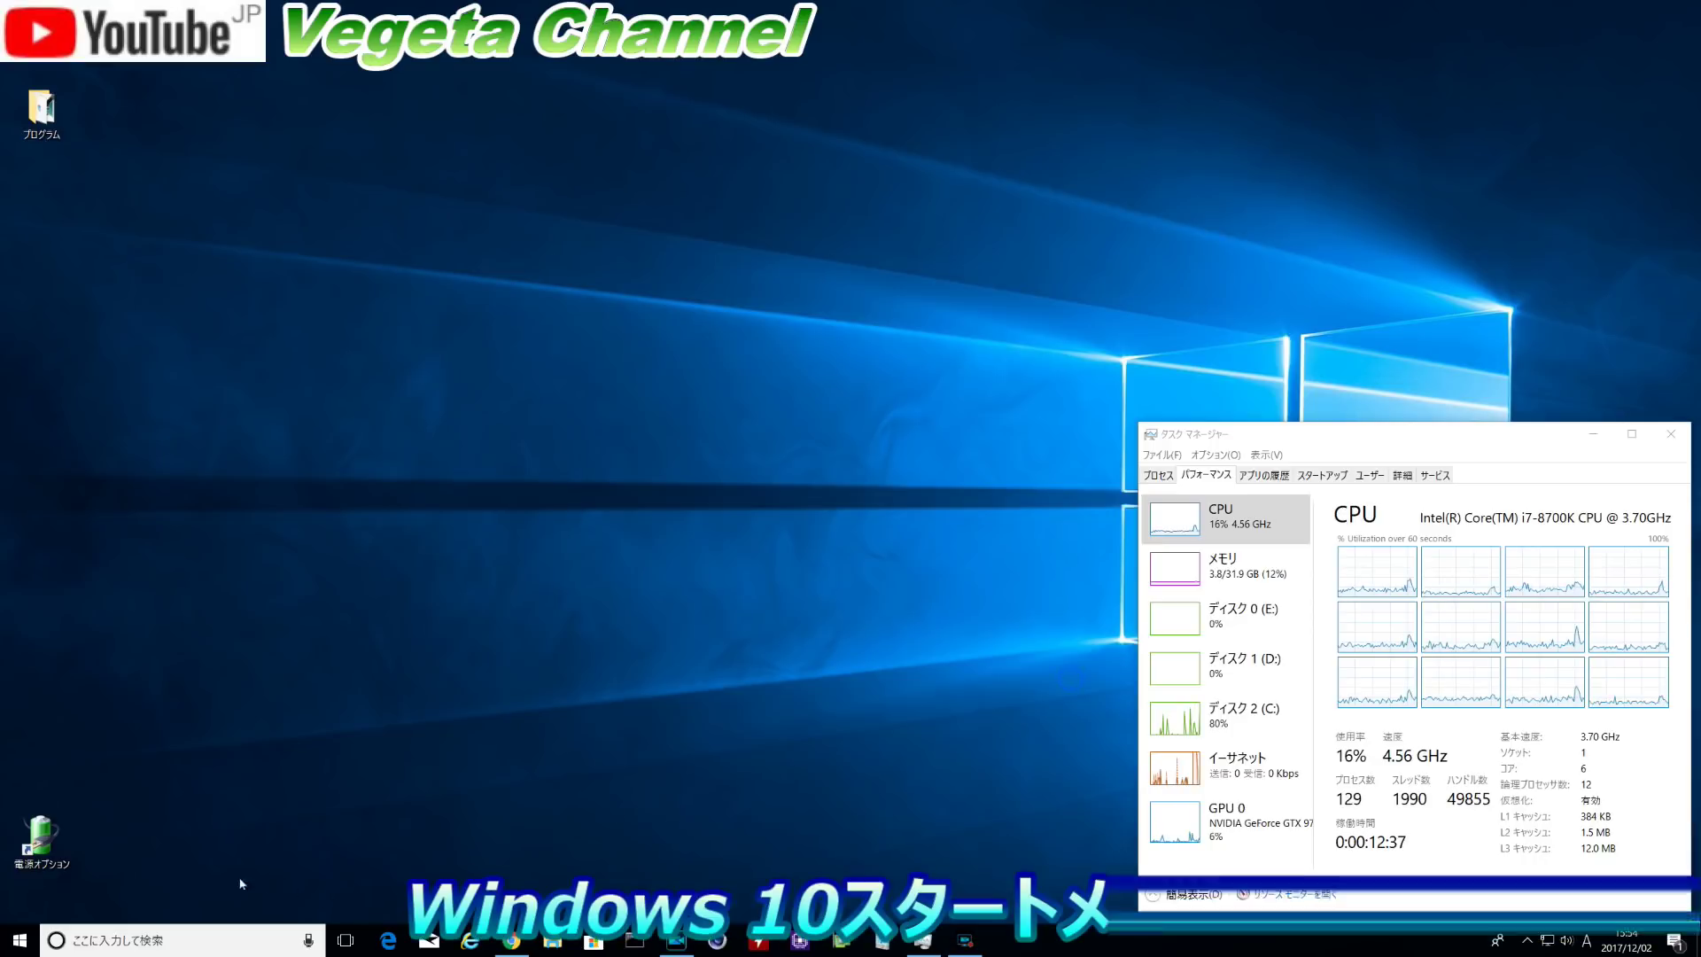
Browse the Start menu's app list, launch Internet Explorer from the Windows アクセサリ folder, and close the browser.
left_click(18, 945)
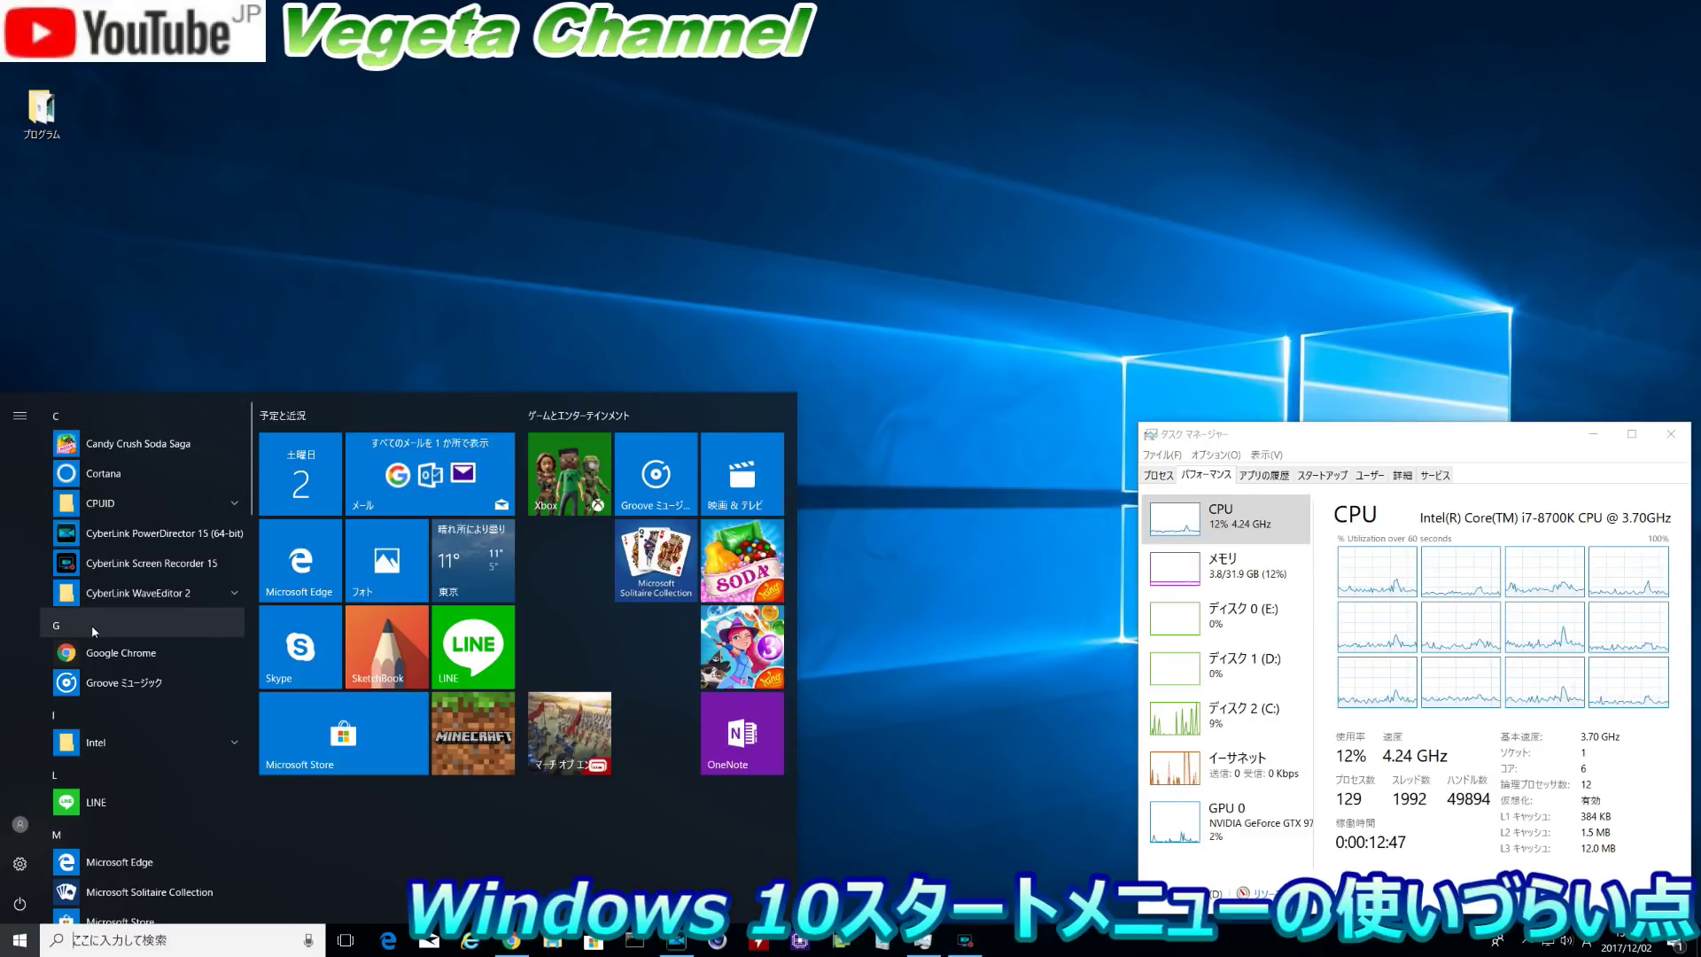
scroll(92, 625, "down", 2)
scroll(92, 627, "down", 8)
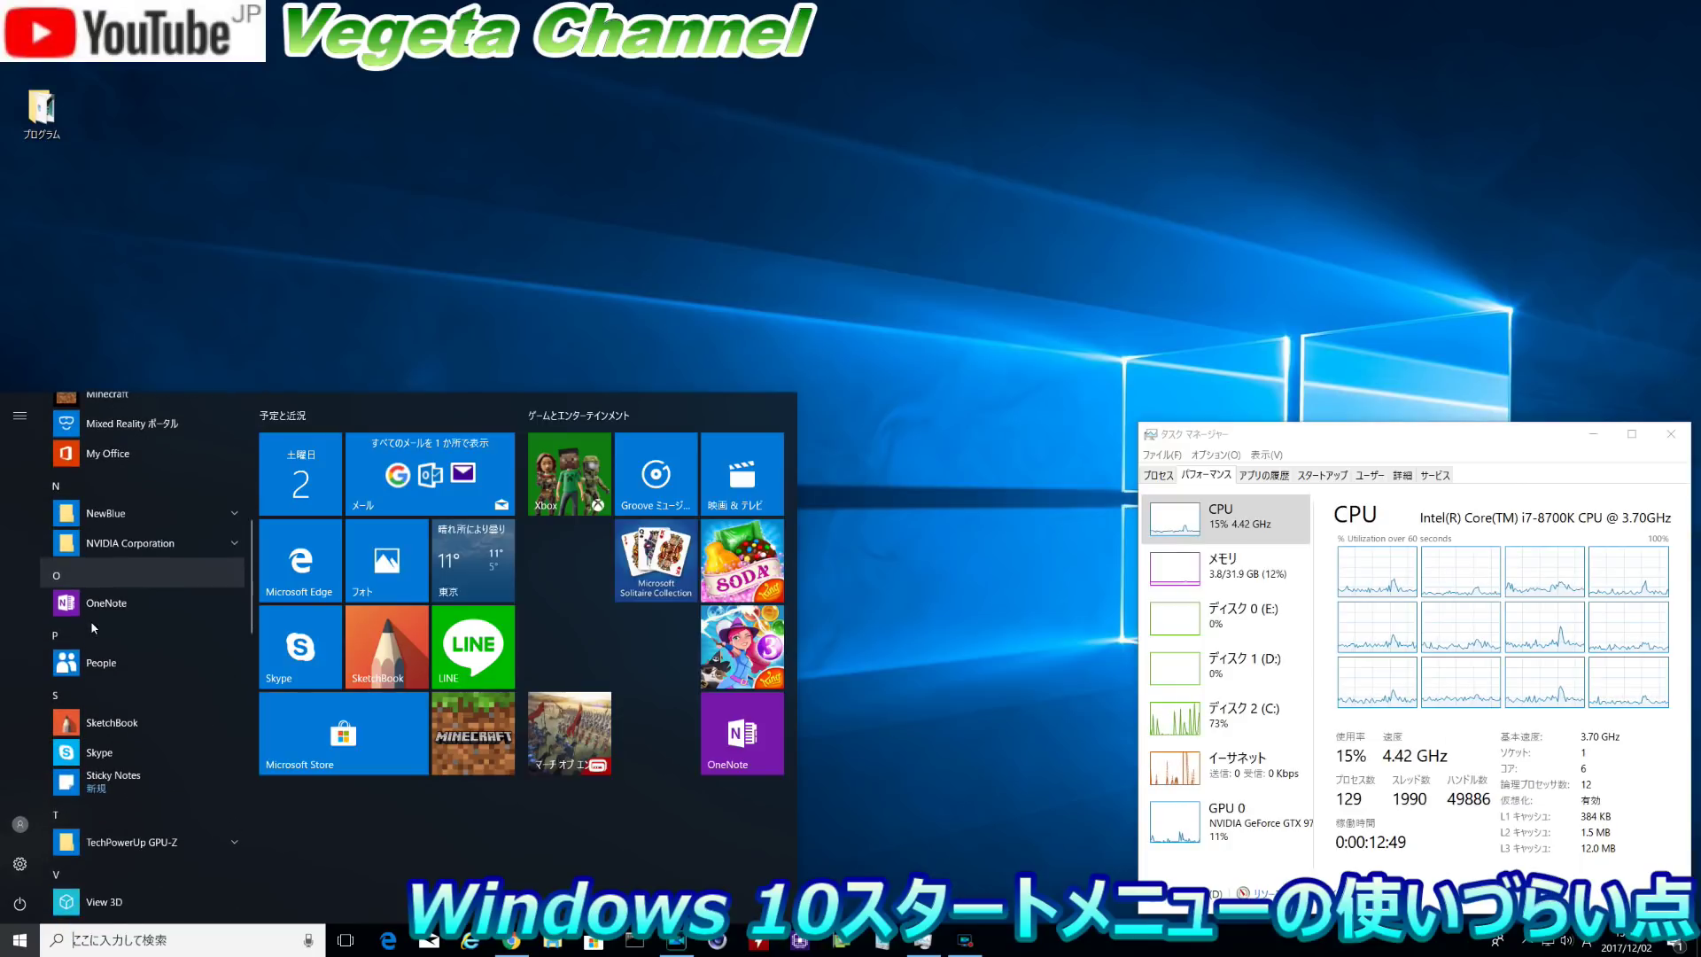
scroll(101, 625, "down", 3)
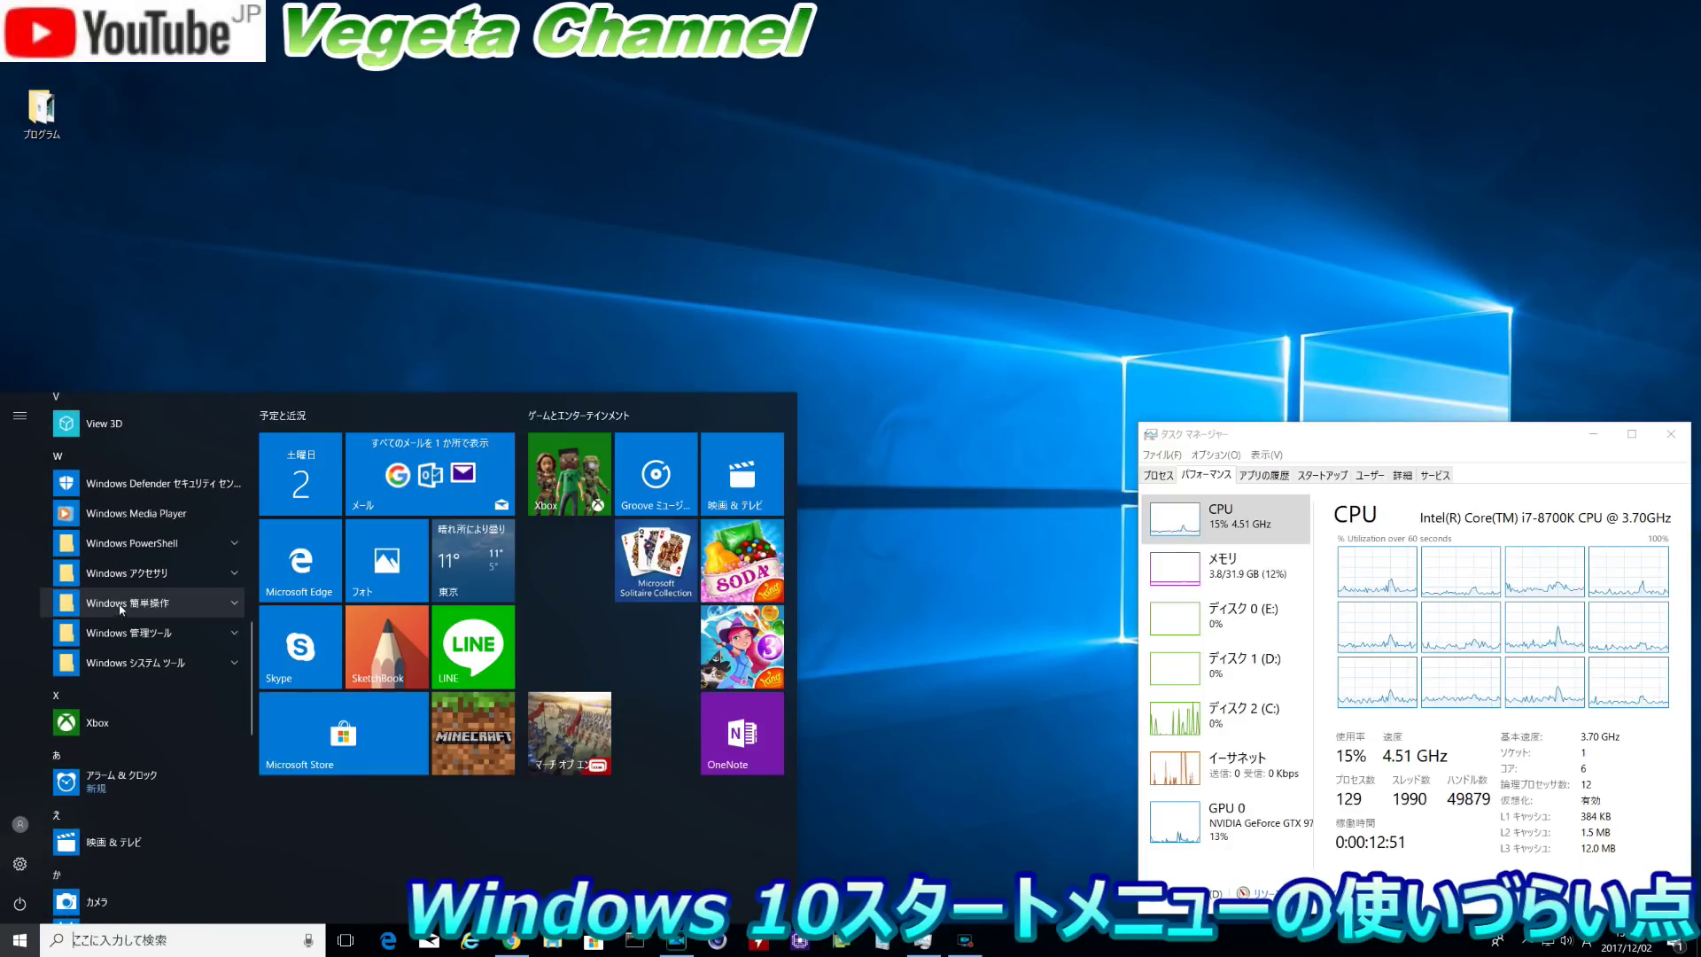
left_click(129, 574)
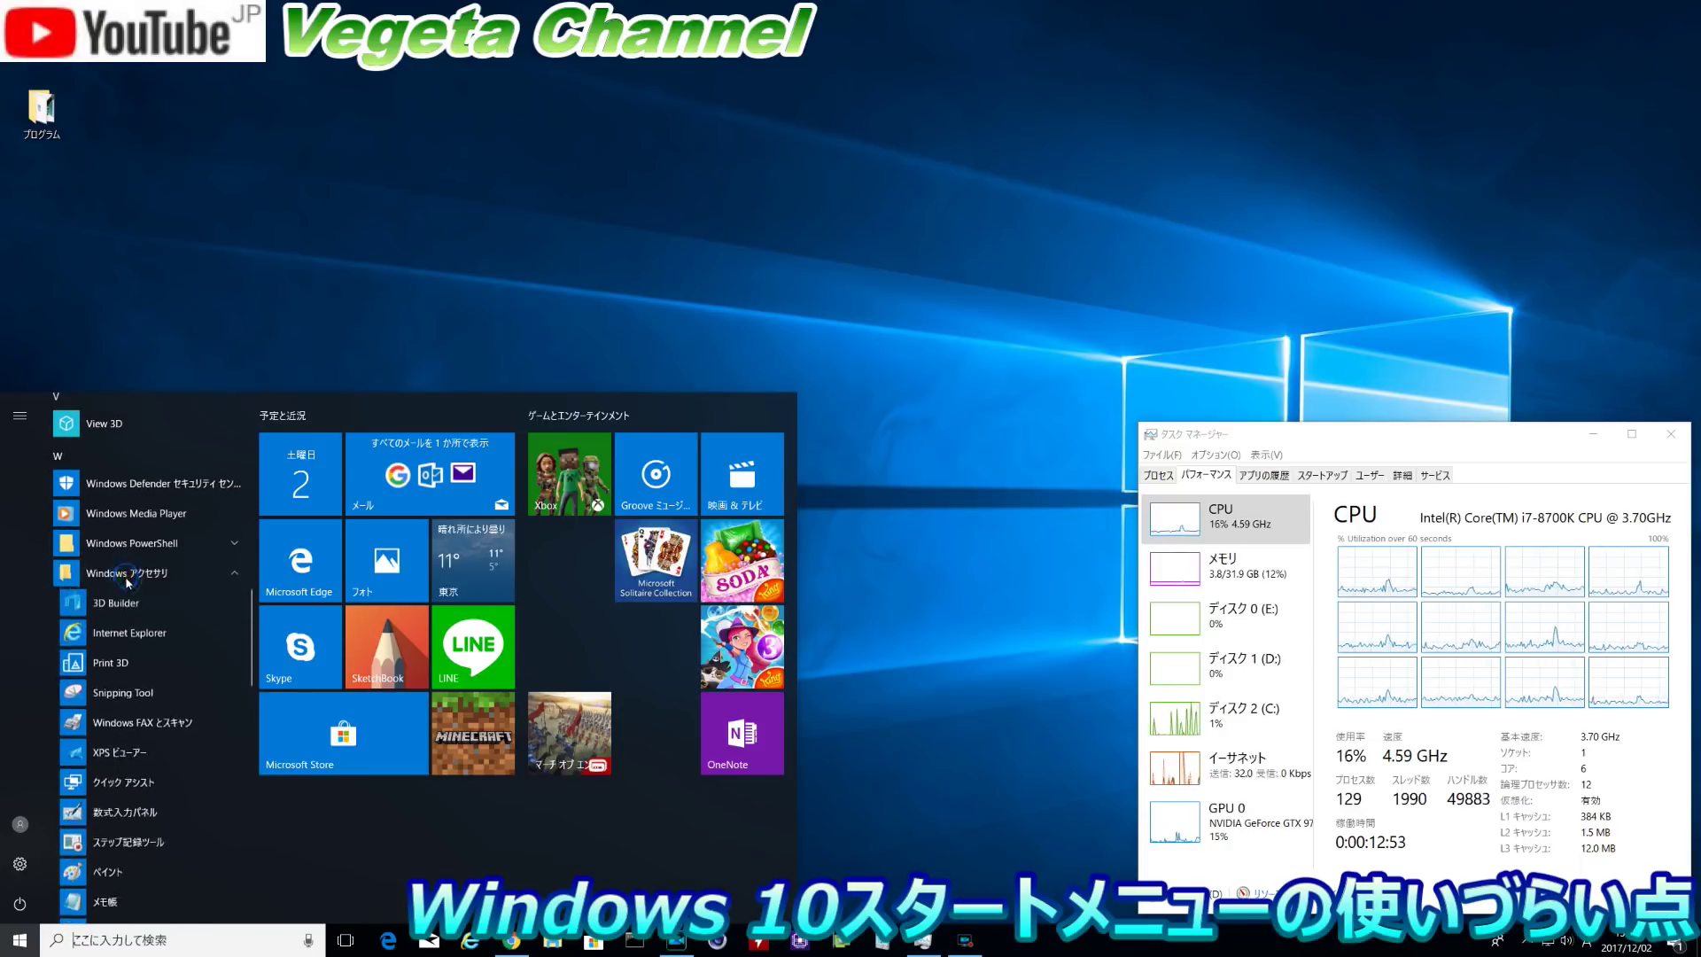
left_click(124, 625)
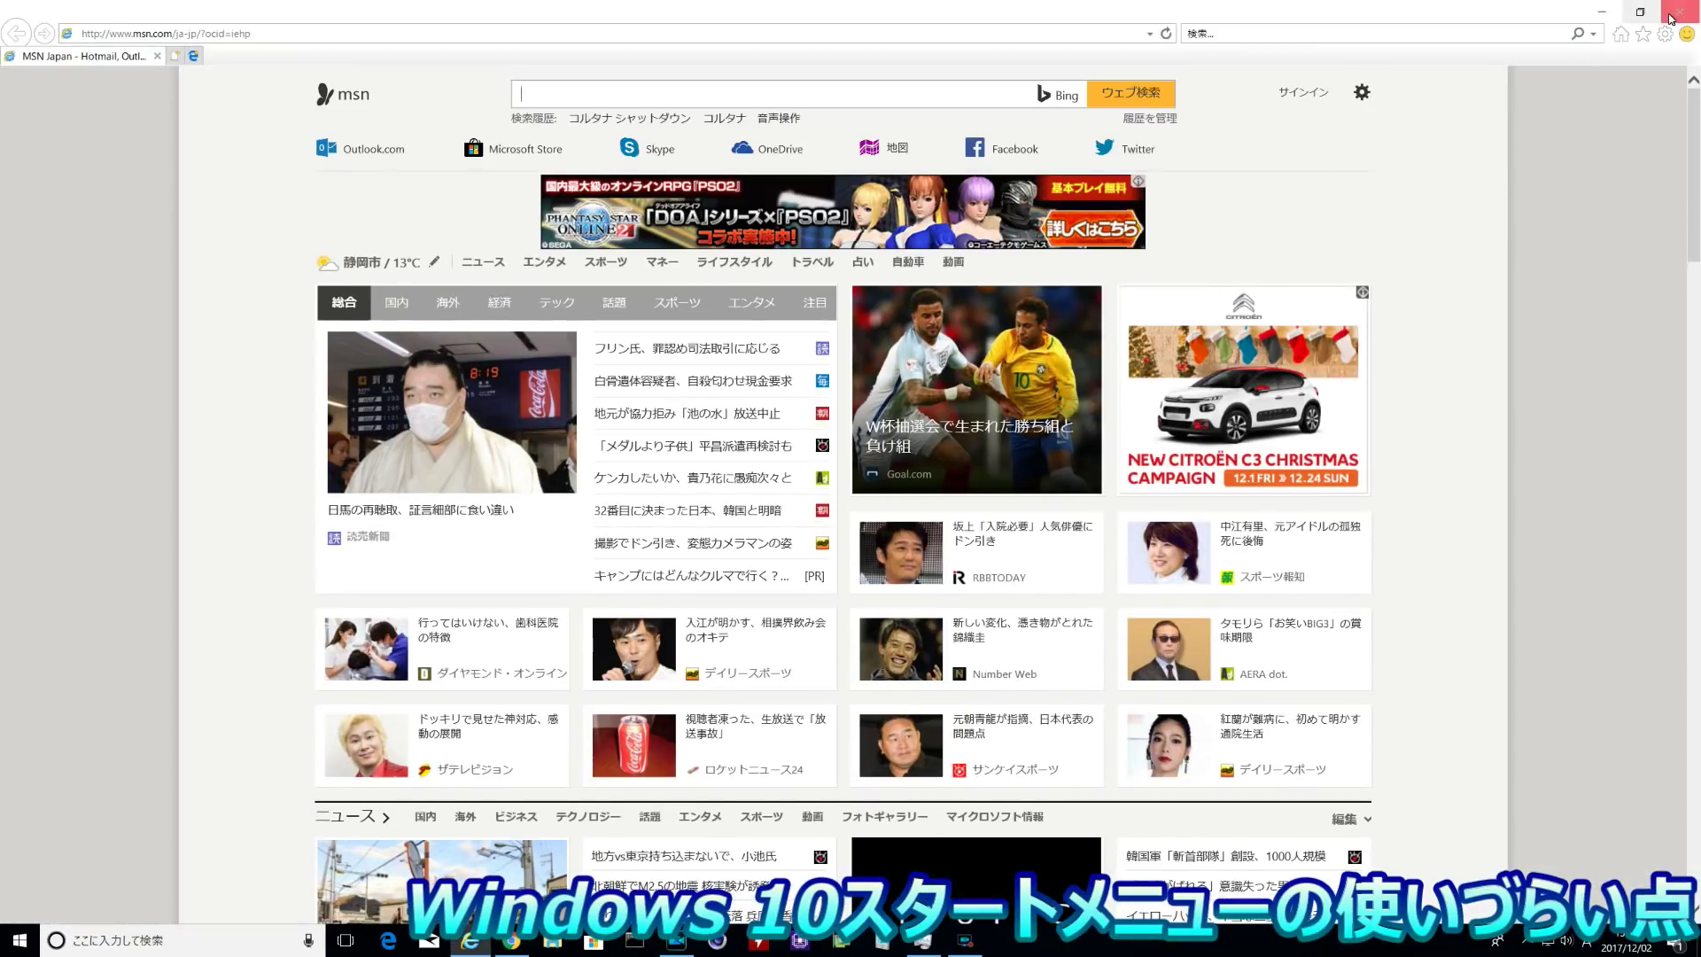
left_click(1679, 11)
Open Windows Settings from the Start menu and close its window.
key("super")
left_click(15, 883)
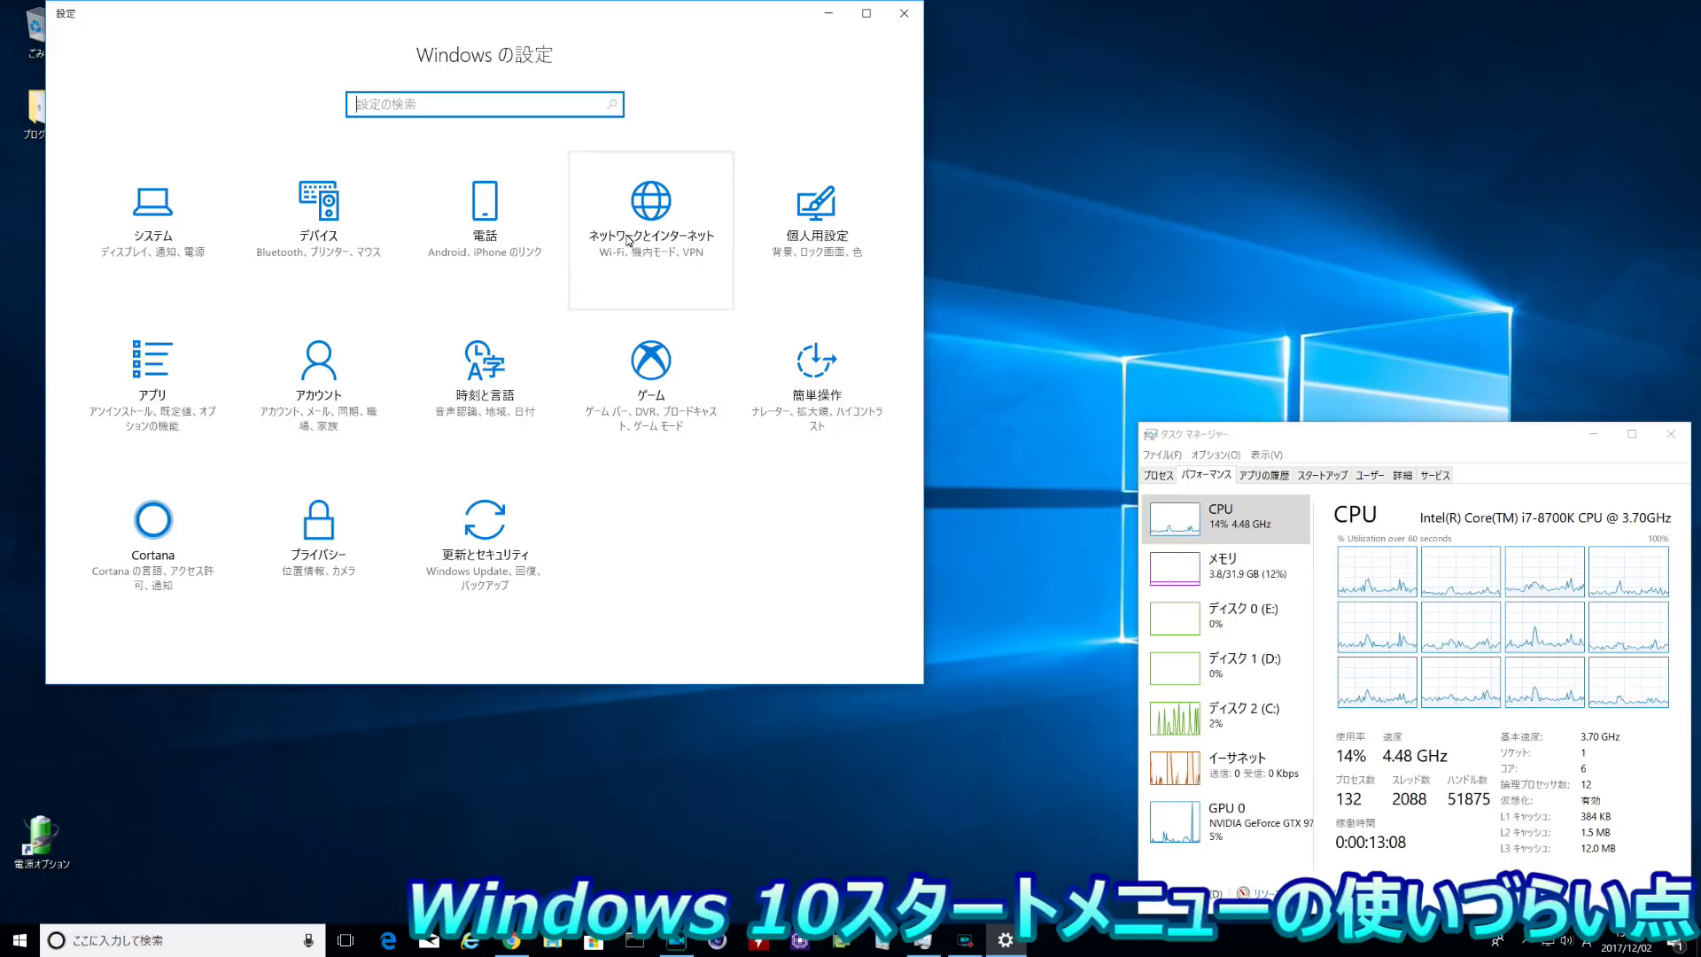
left_click(903, 15)
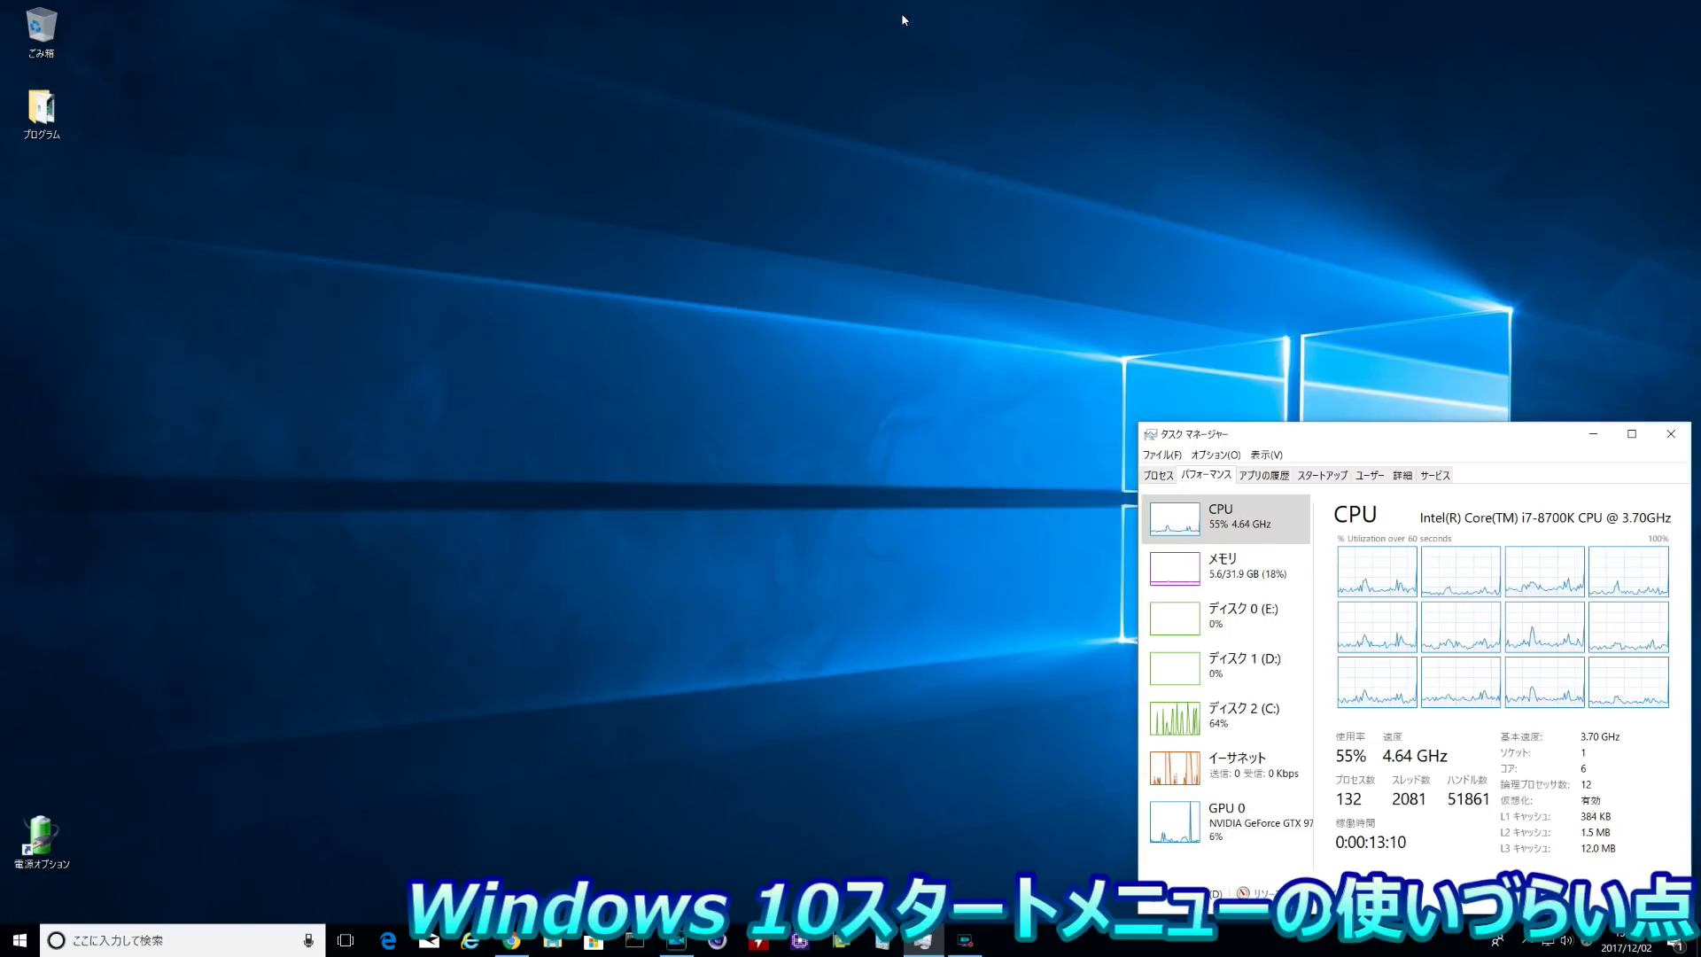
Look through the Start menu's app list, then view the Start context menu and dismiss it.
left_click(20, 939)
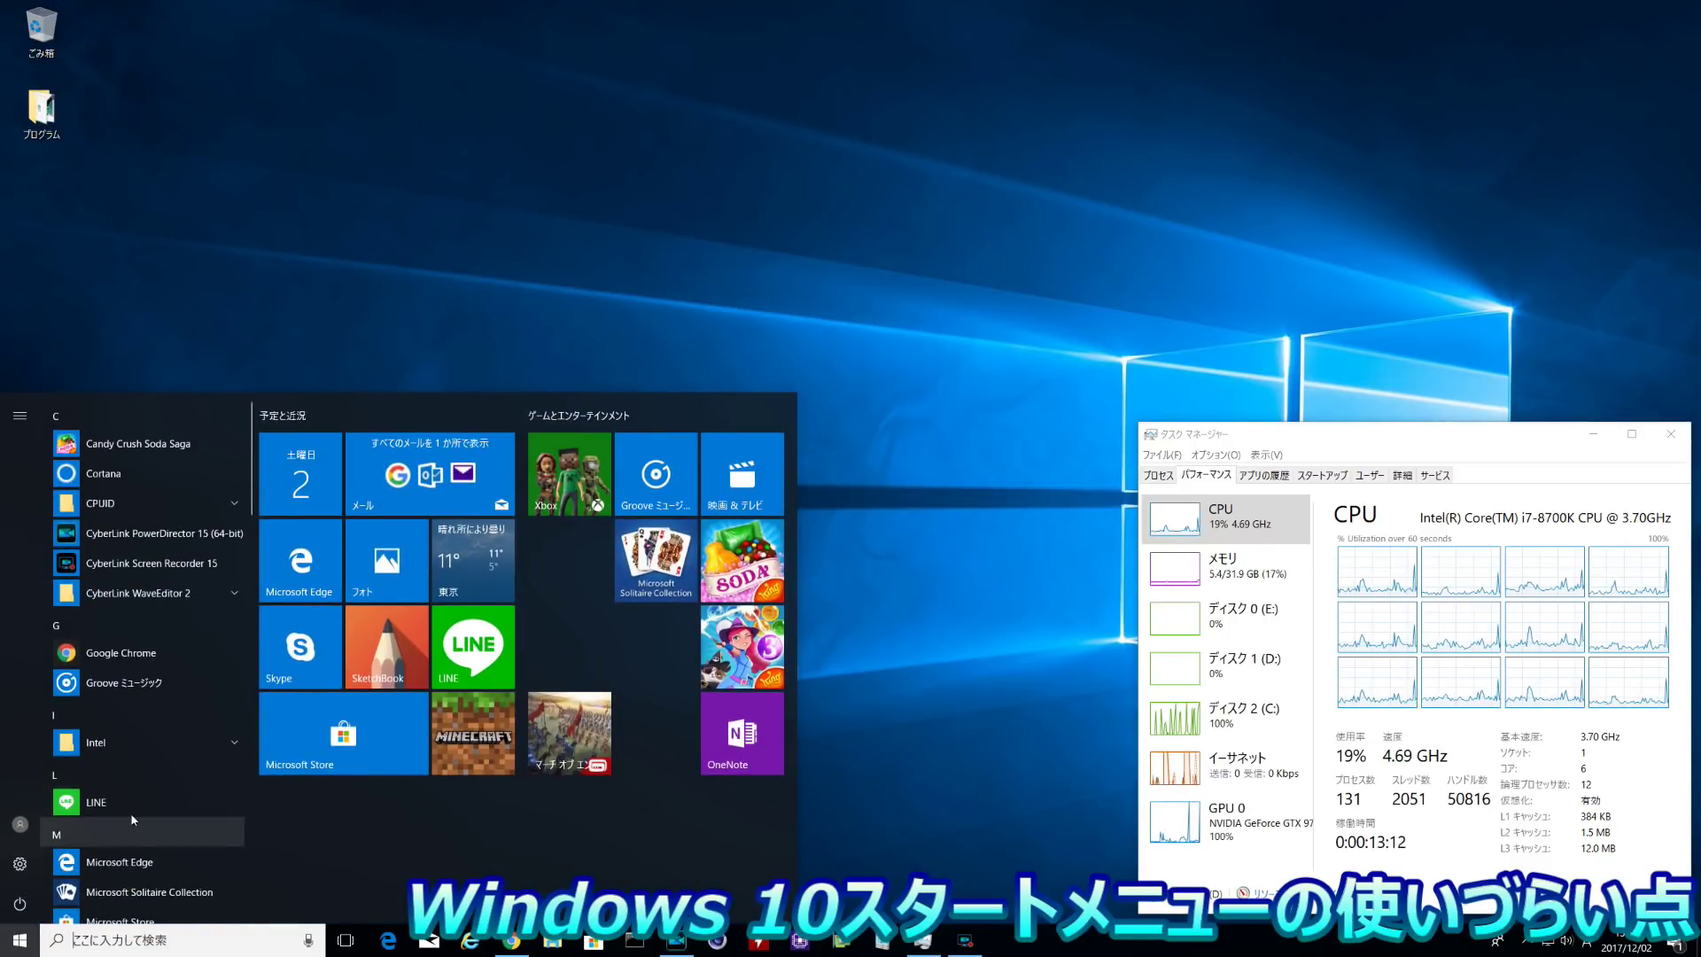
scroll(169, 776, "down", 10)
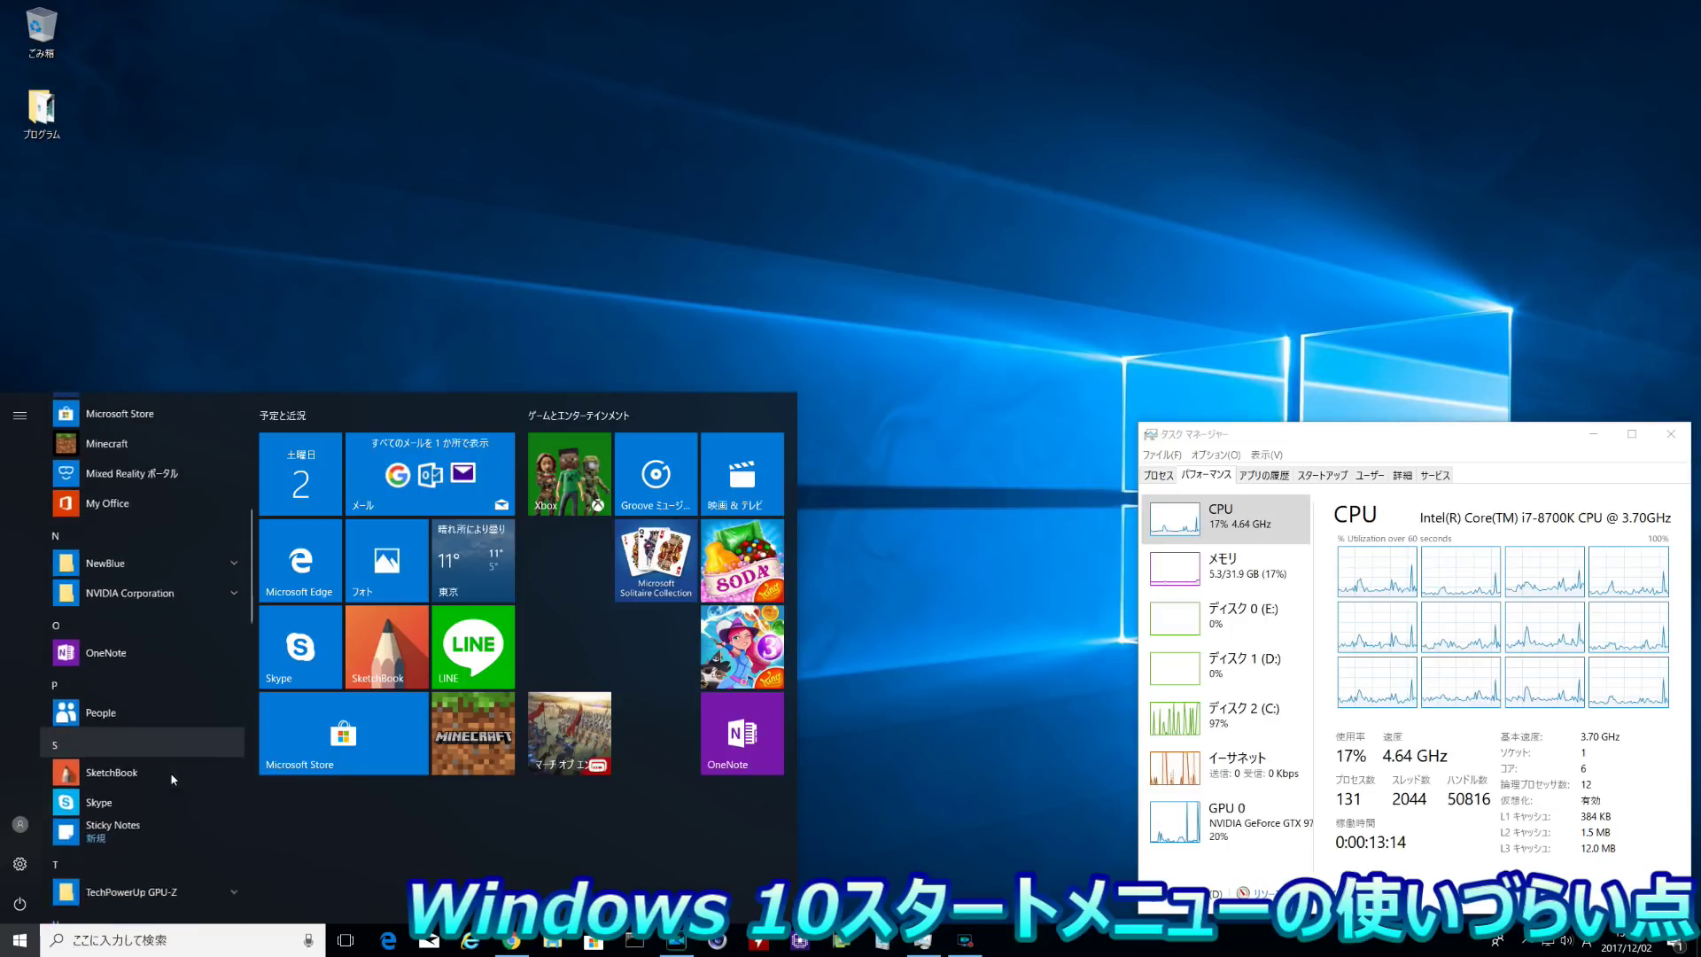
key("Escape")
right_click(18, 937)
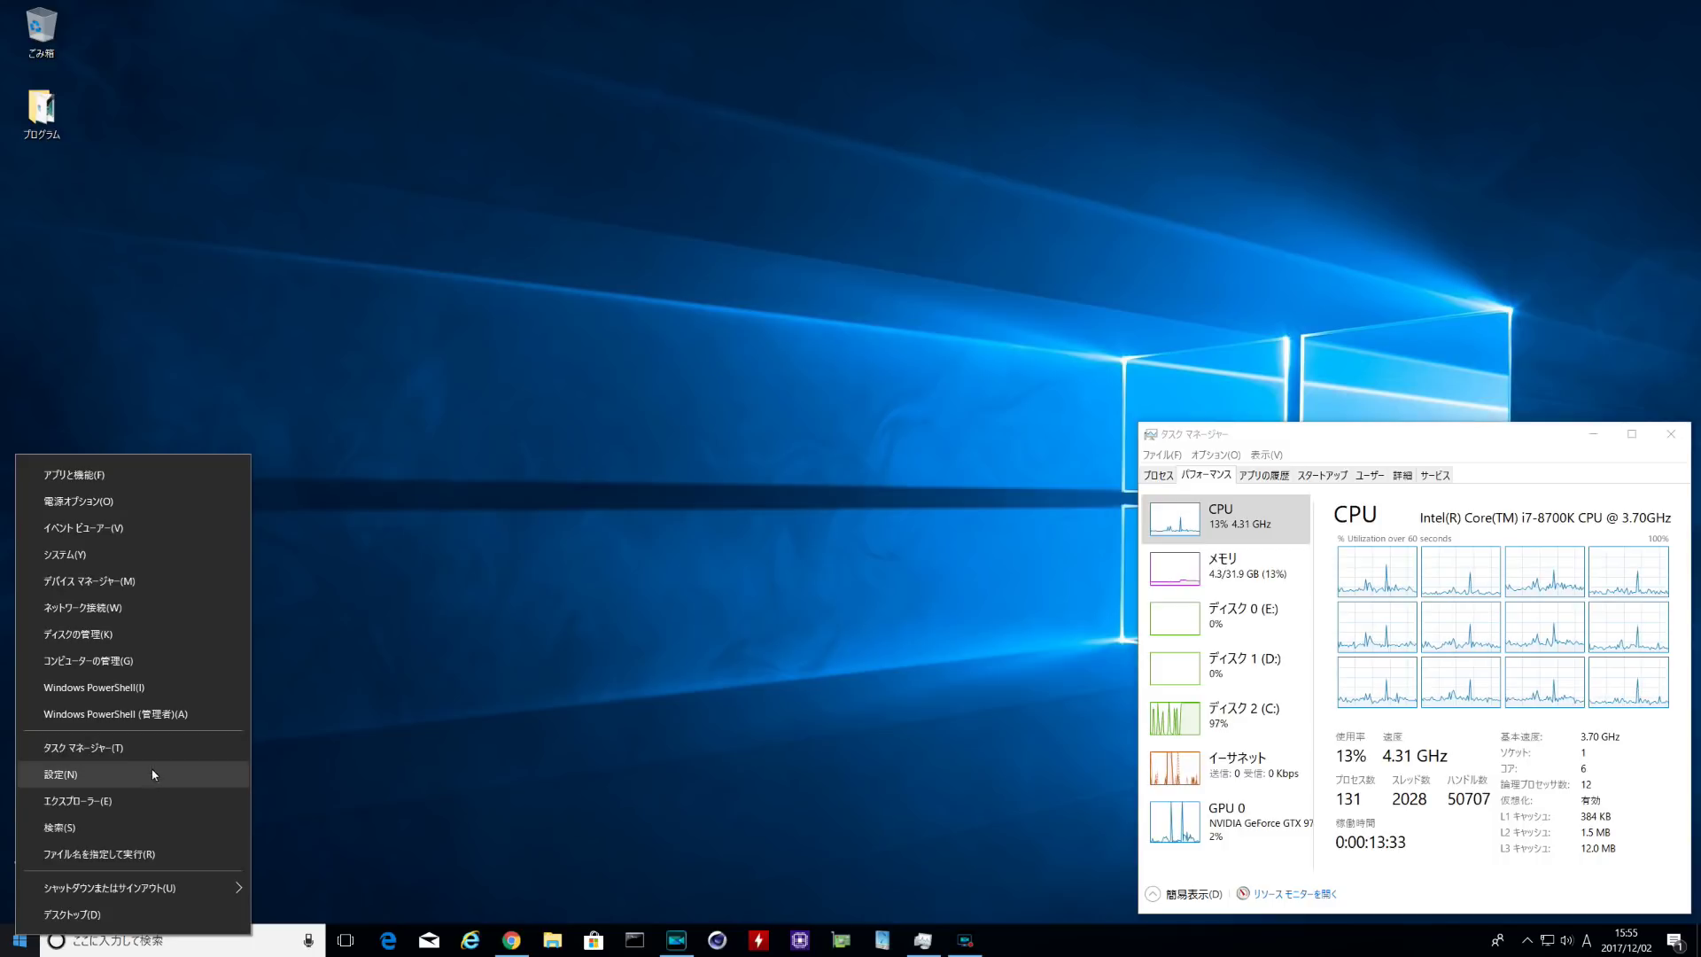
left_click(353, 656)
Search Windows for "control", open Control Panel from the results, and close its window.
left_click(168, 939)
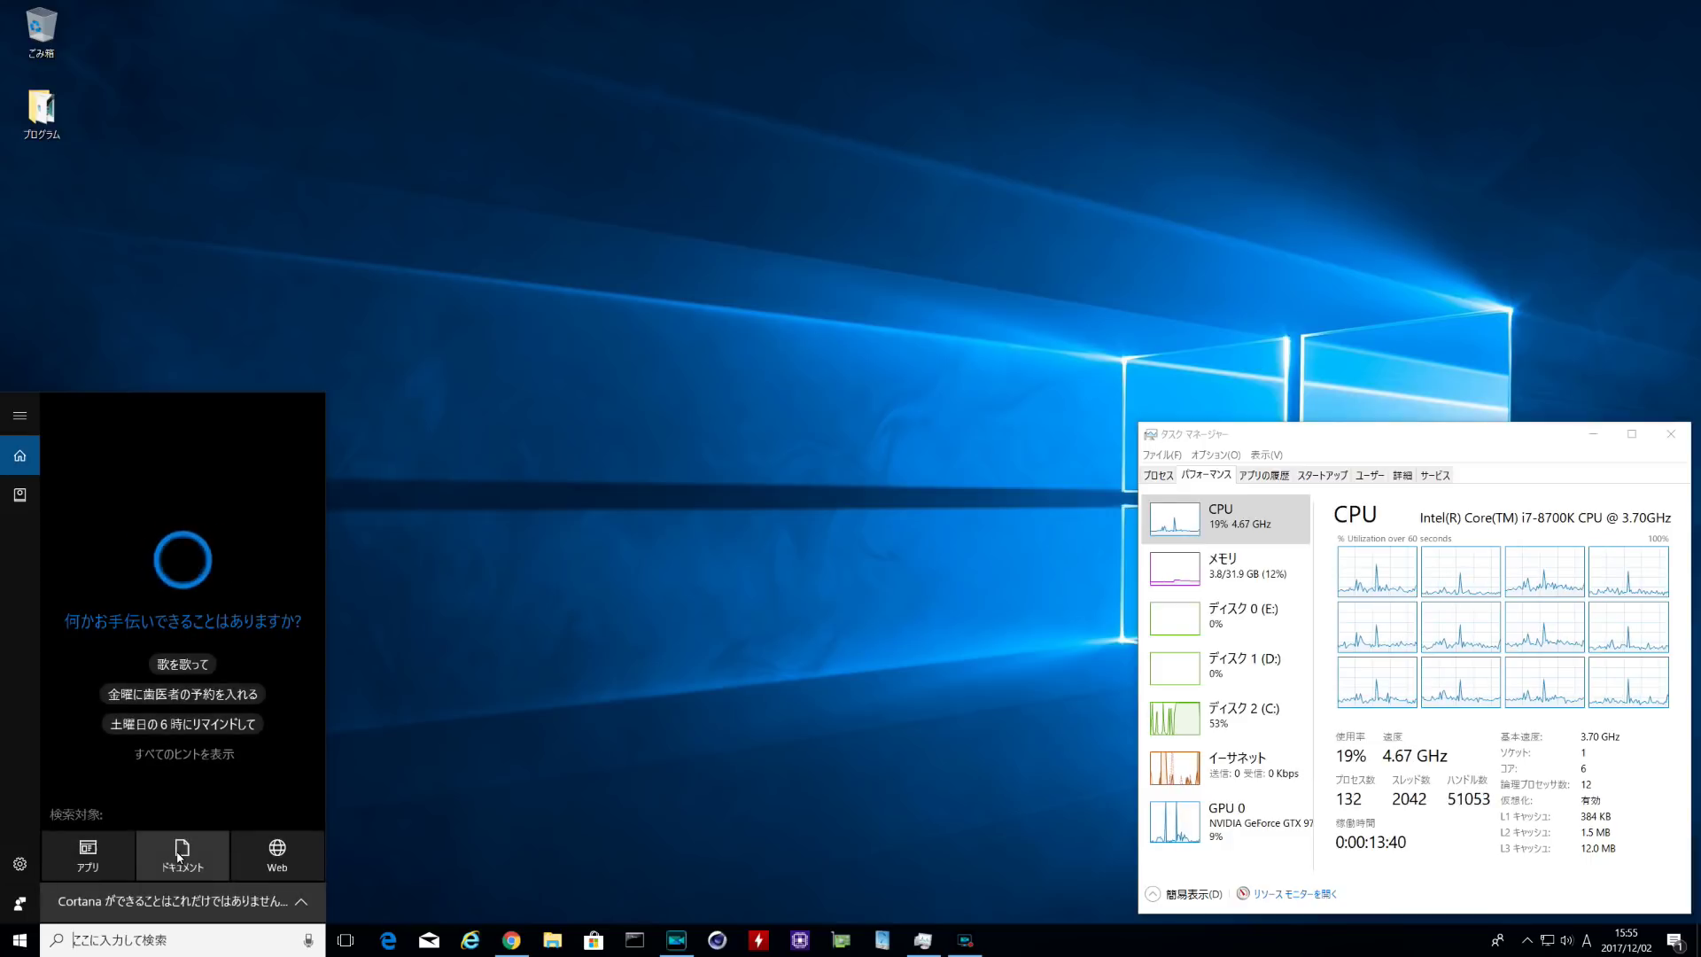
type("contr")
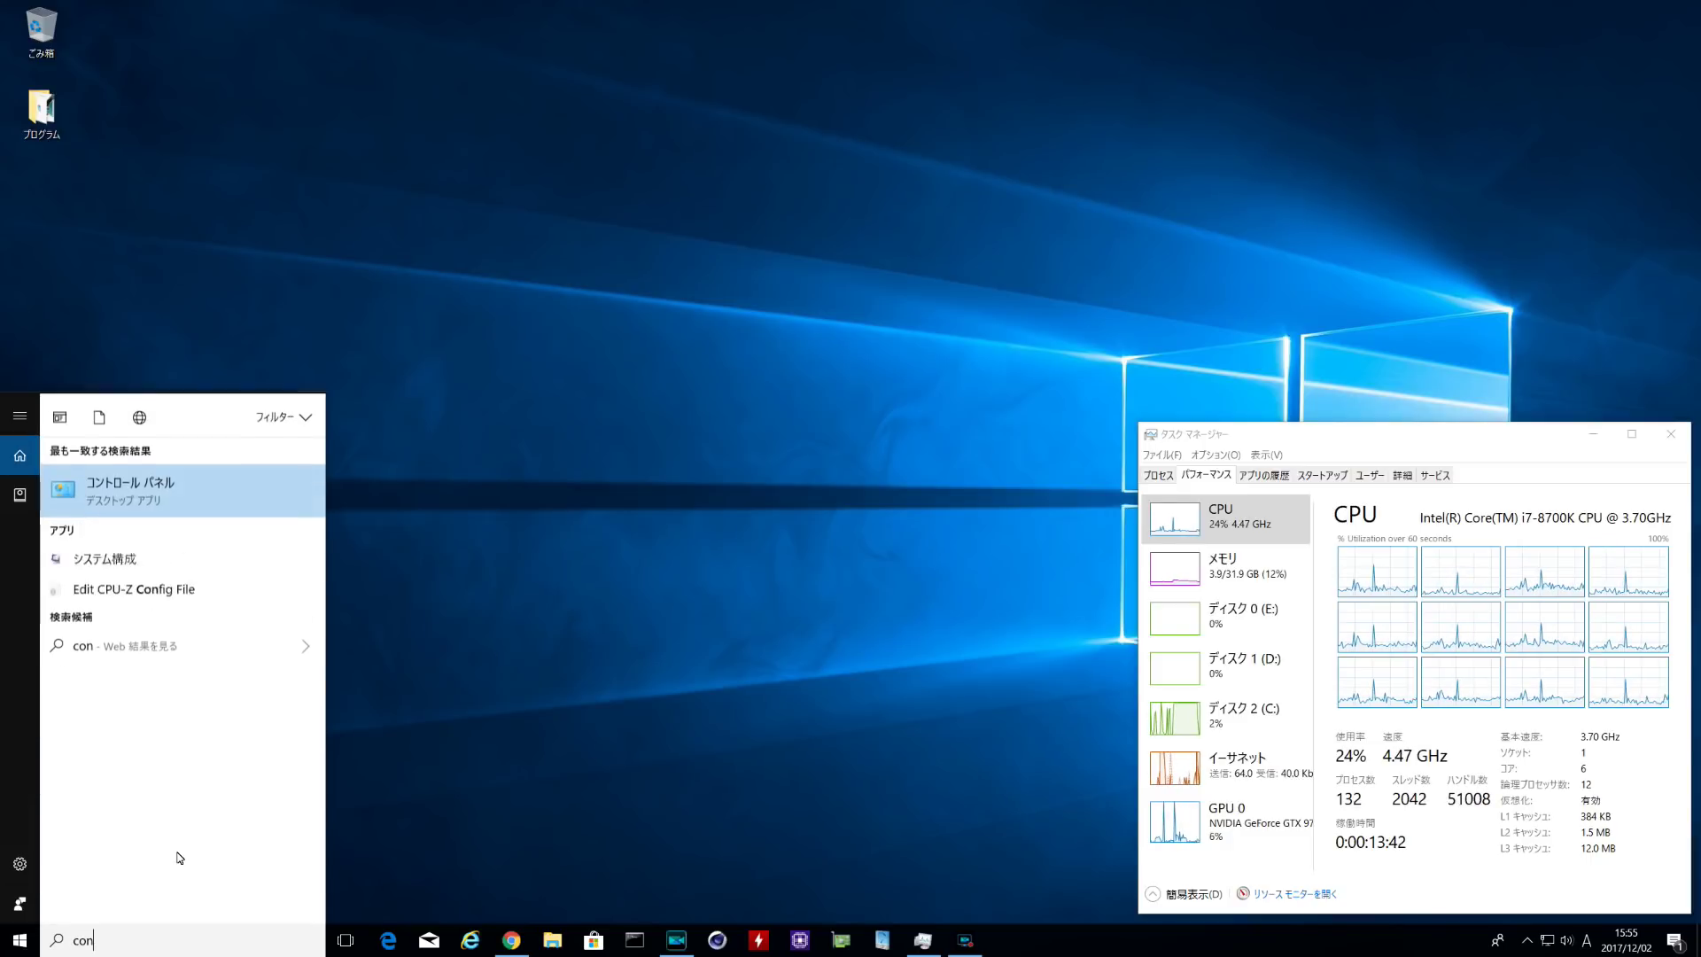
type("ol")
key("Return")
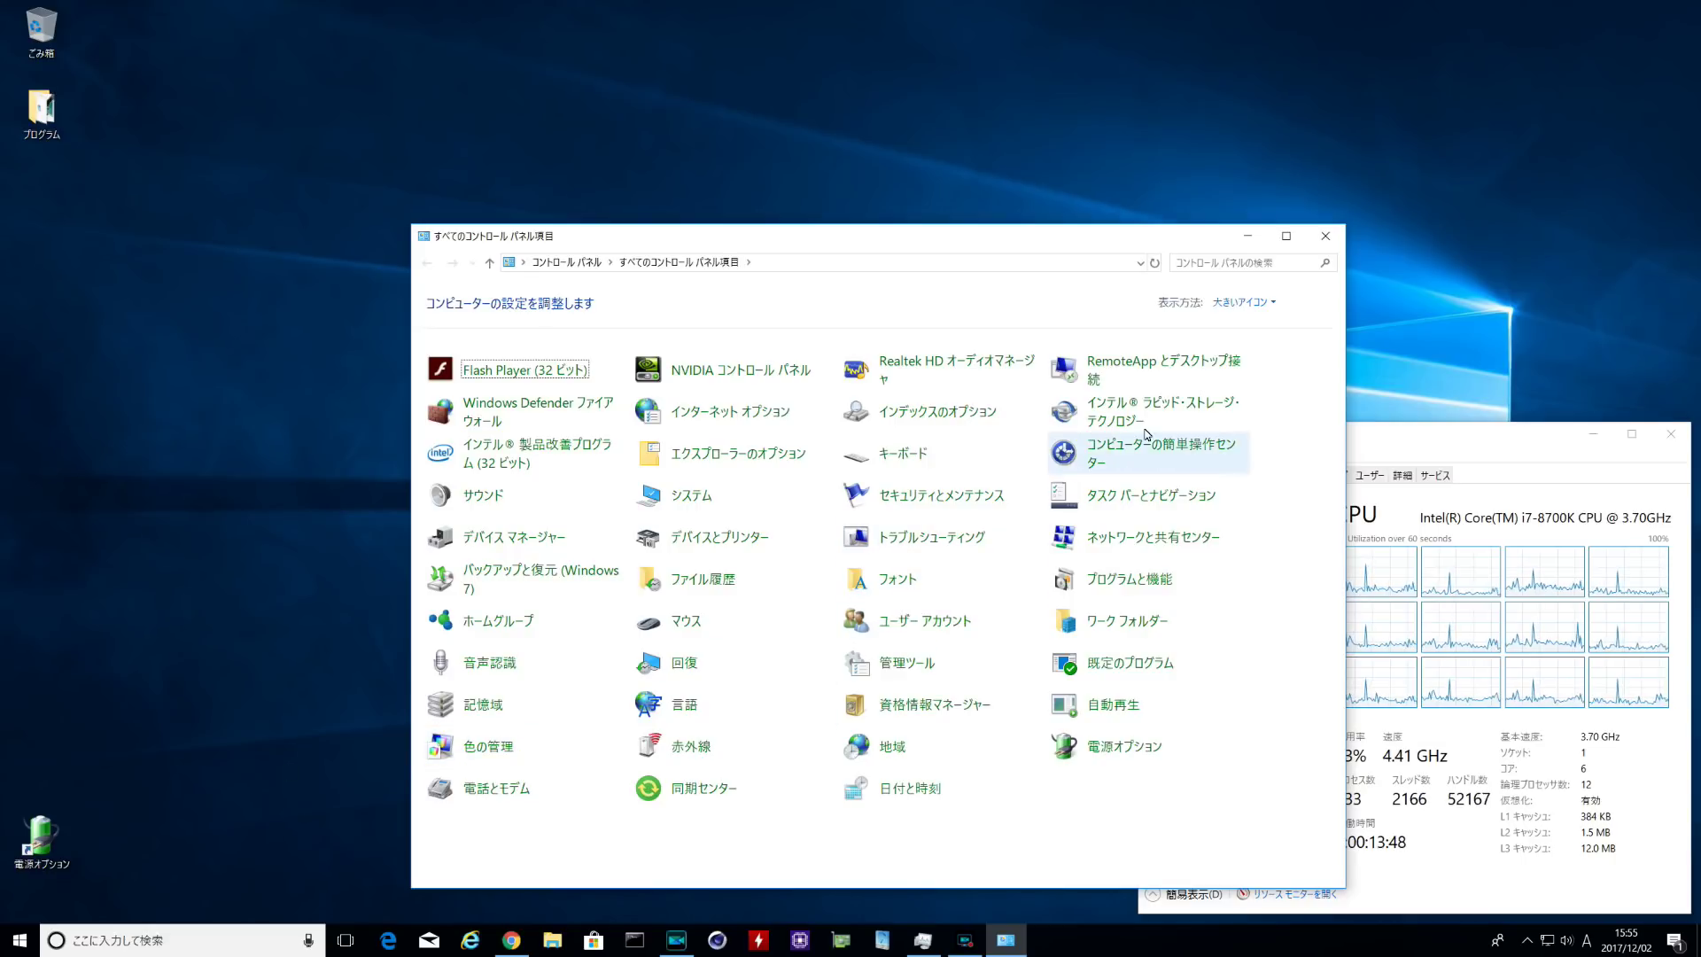
left_click(1333, 245)
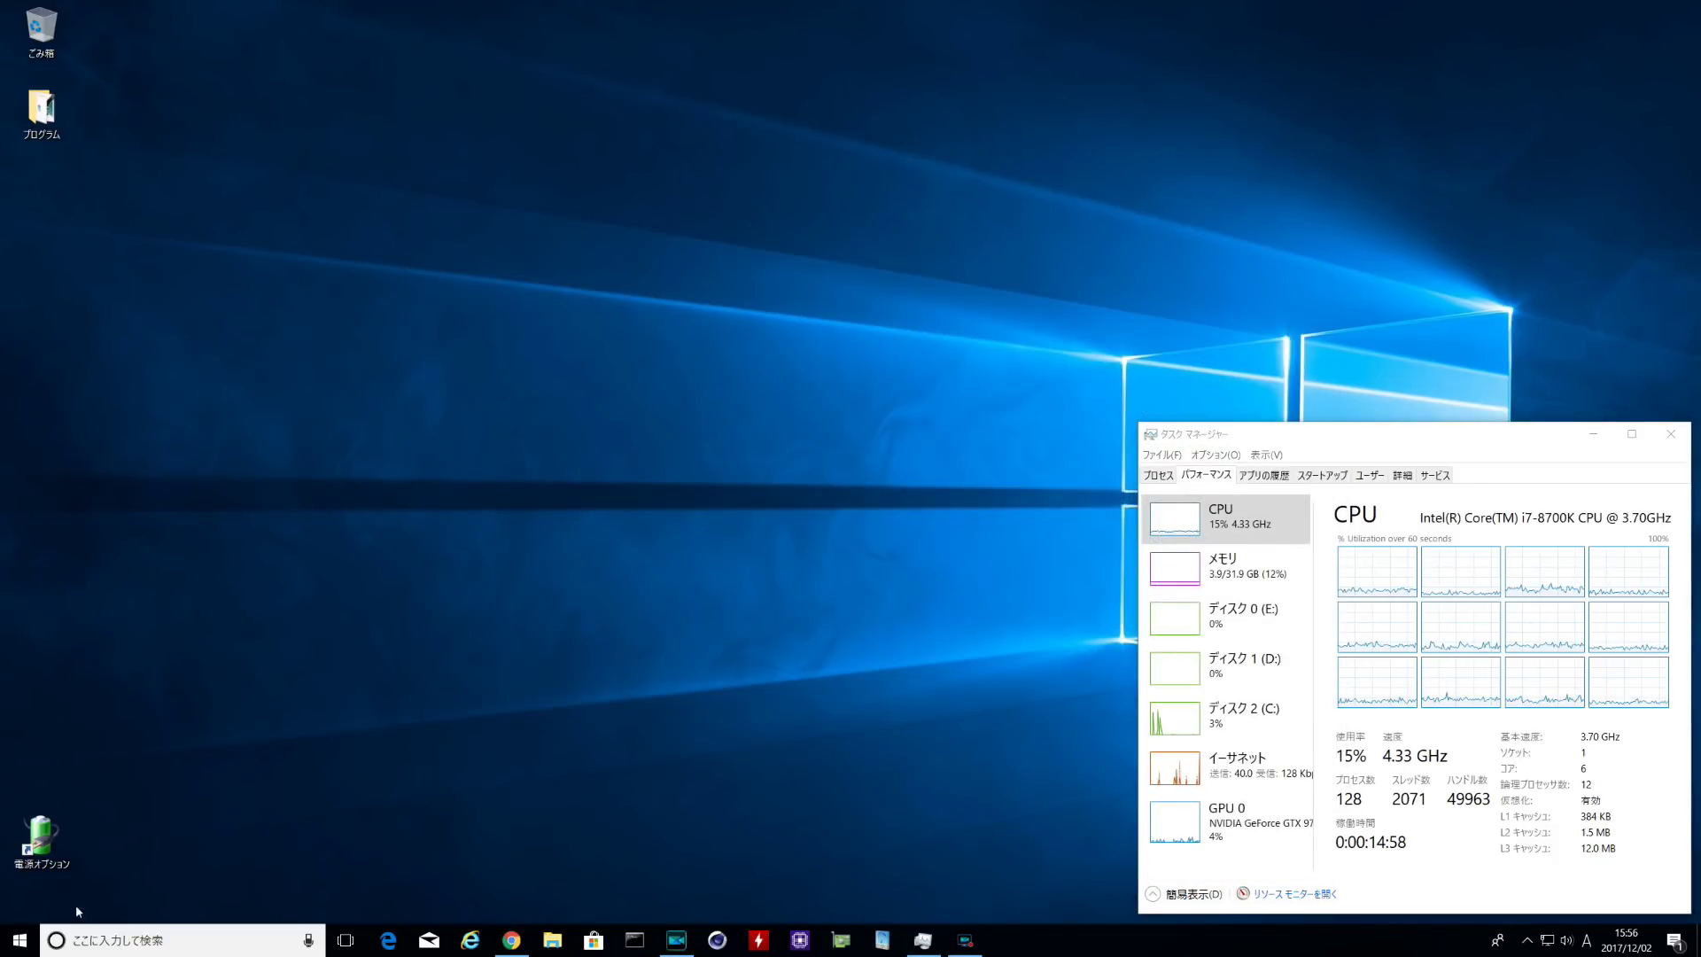
left_click(20, 939)
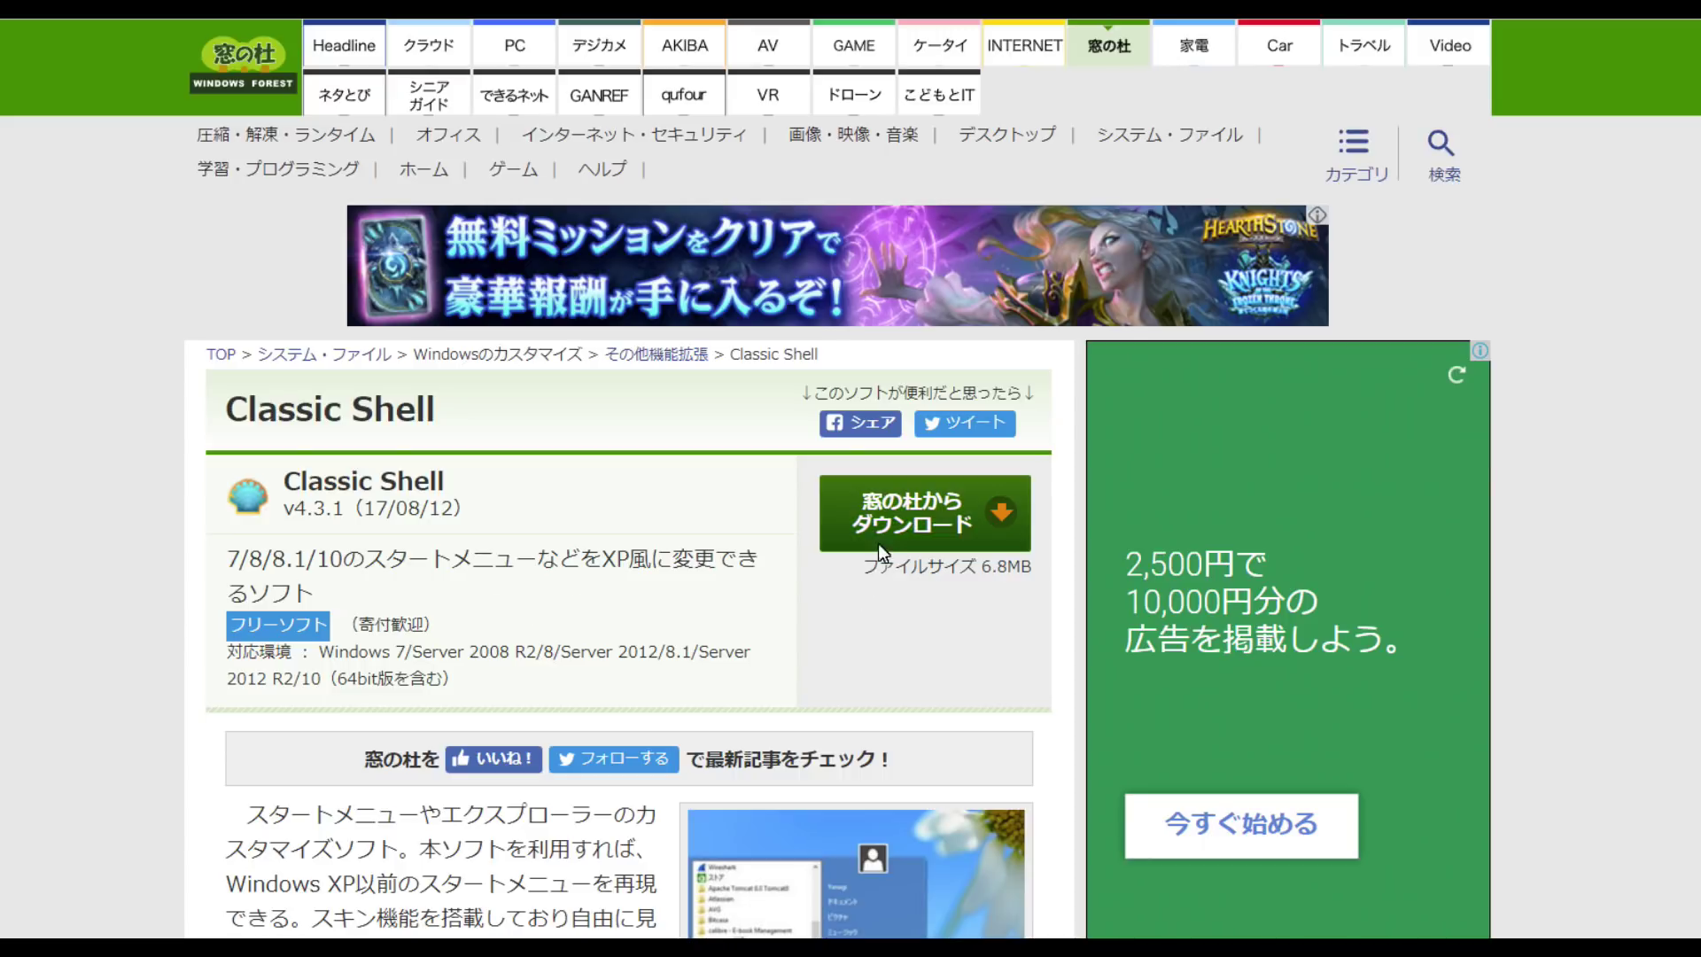
Download Classic Shell 4.3.1 from 窓の杜 and run ClassicShellSetup_4_3_1.exe.
left_click(890, 524)
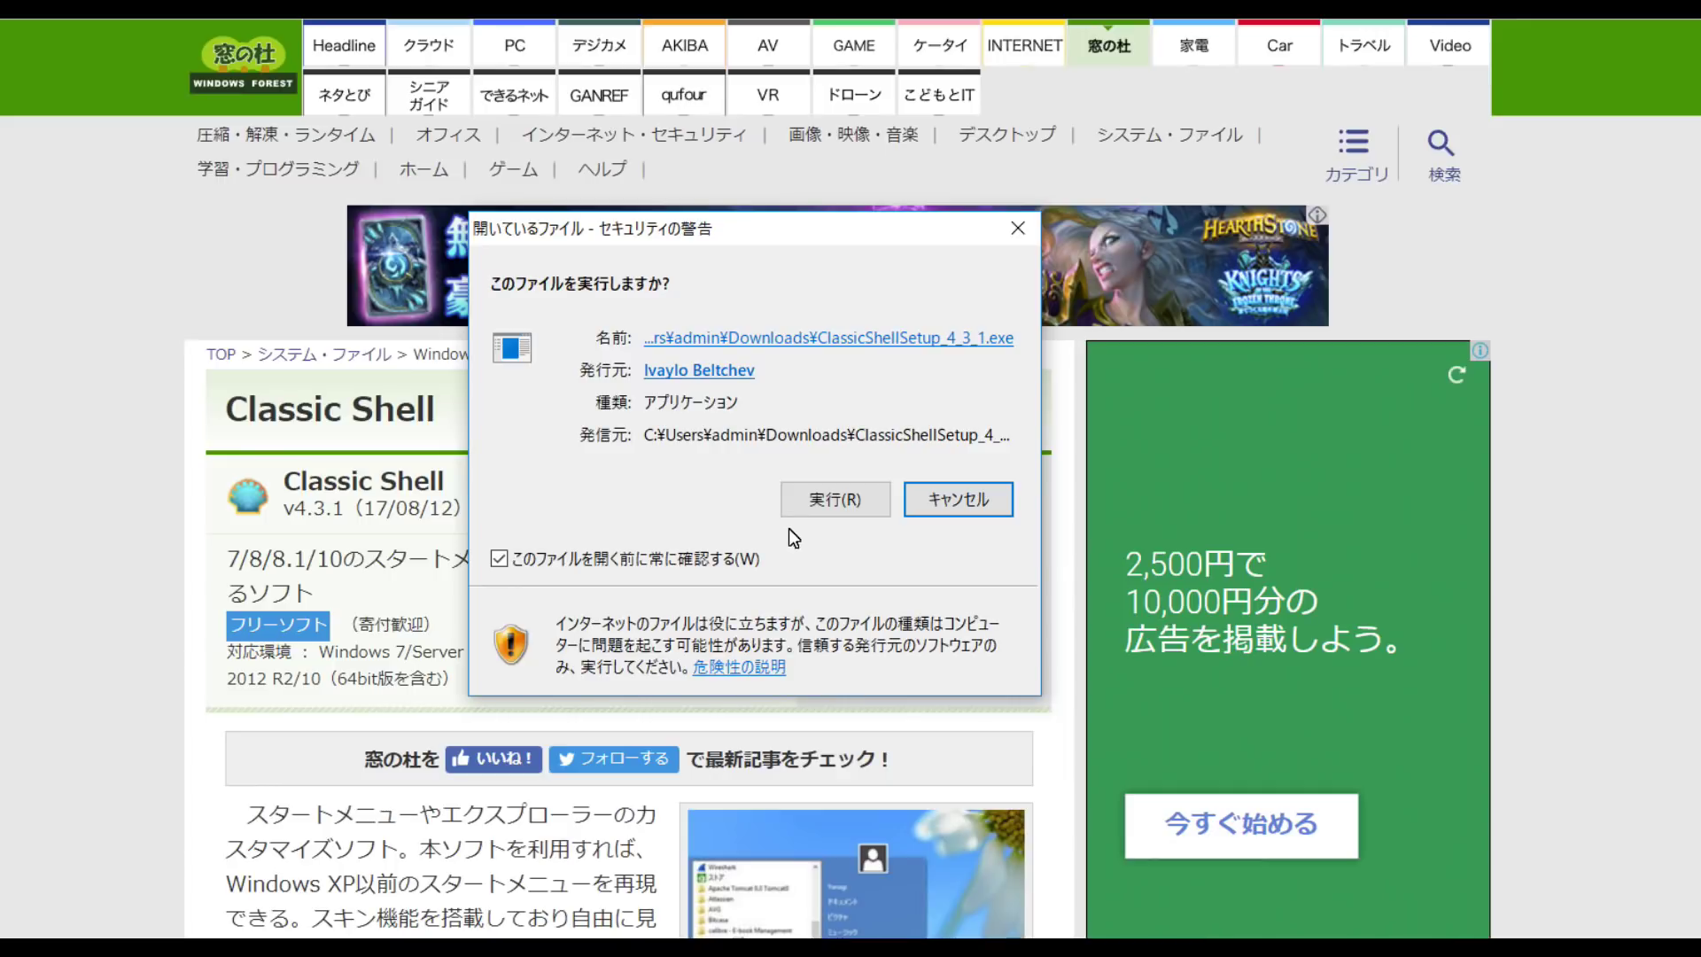
left_click(827, 504)
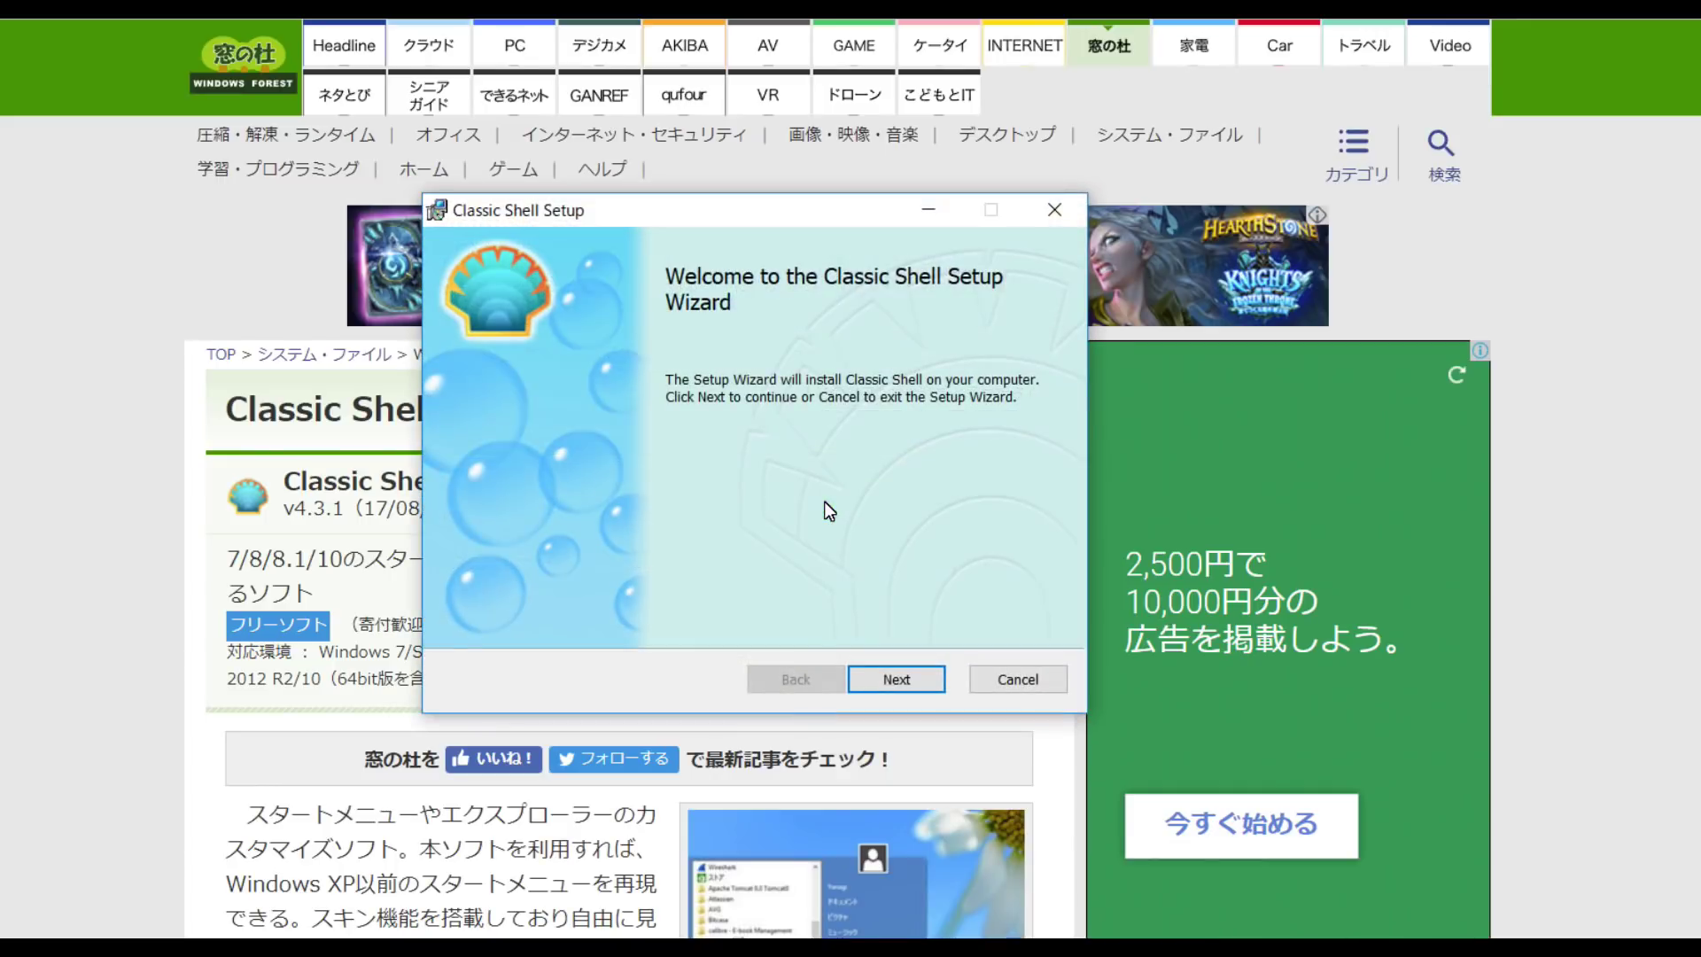
Accept the license agreement and install Classic Shell with the default features and location.
left_click(896, 679)
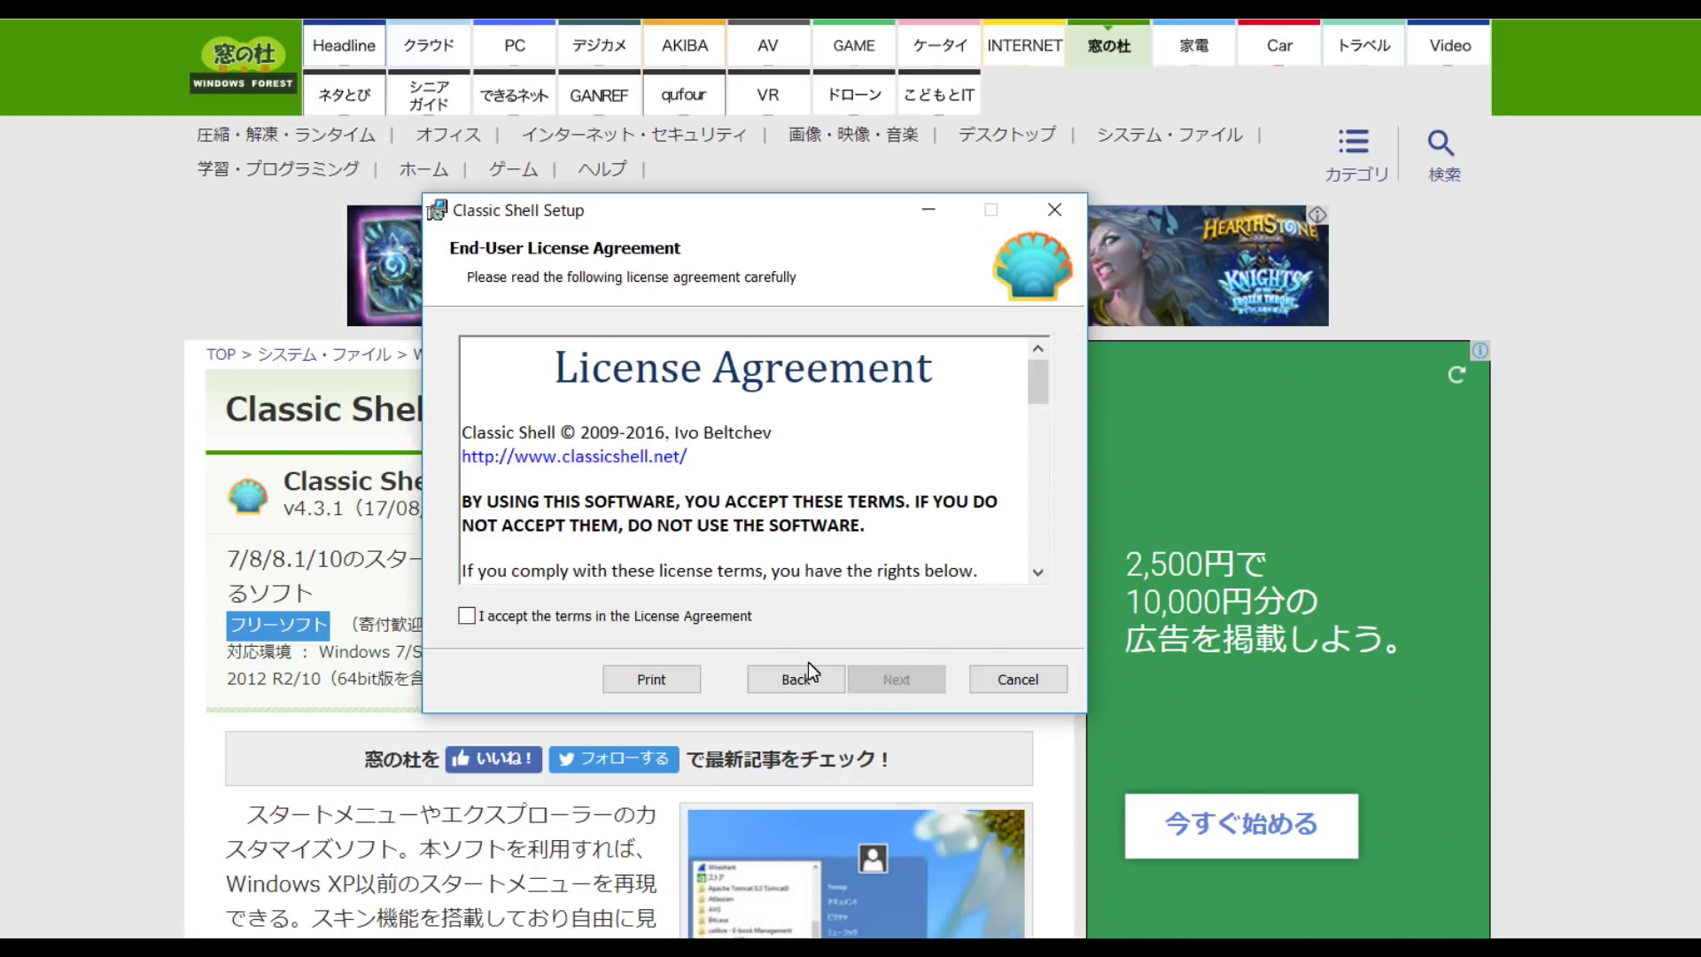
left_click(470, 617)
left_click(886, 678)
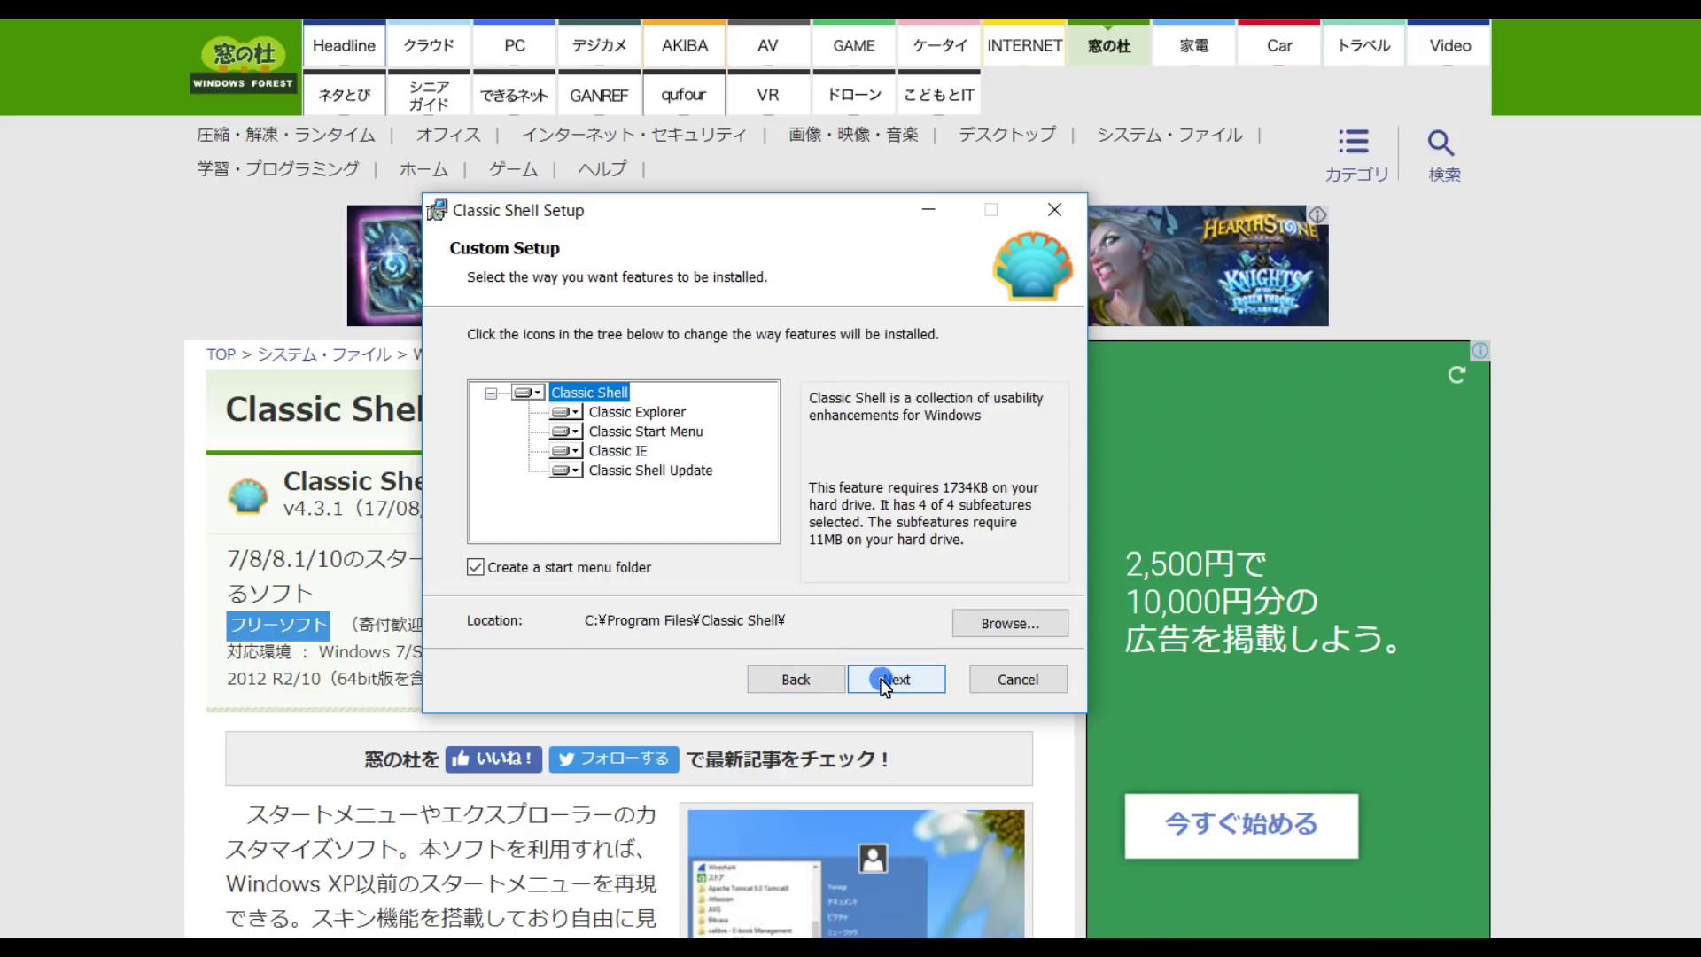
left_click(913, 682)
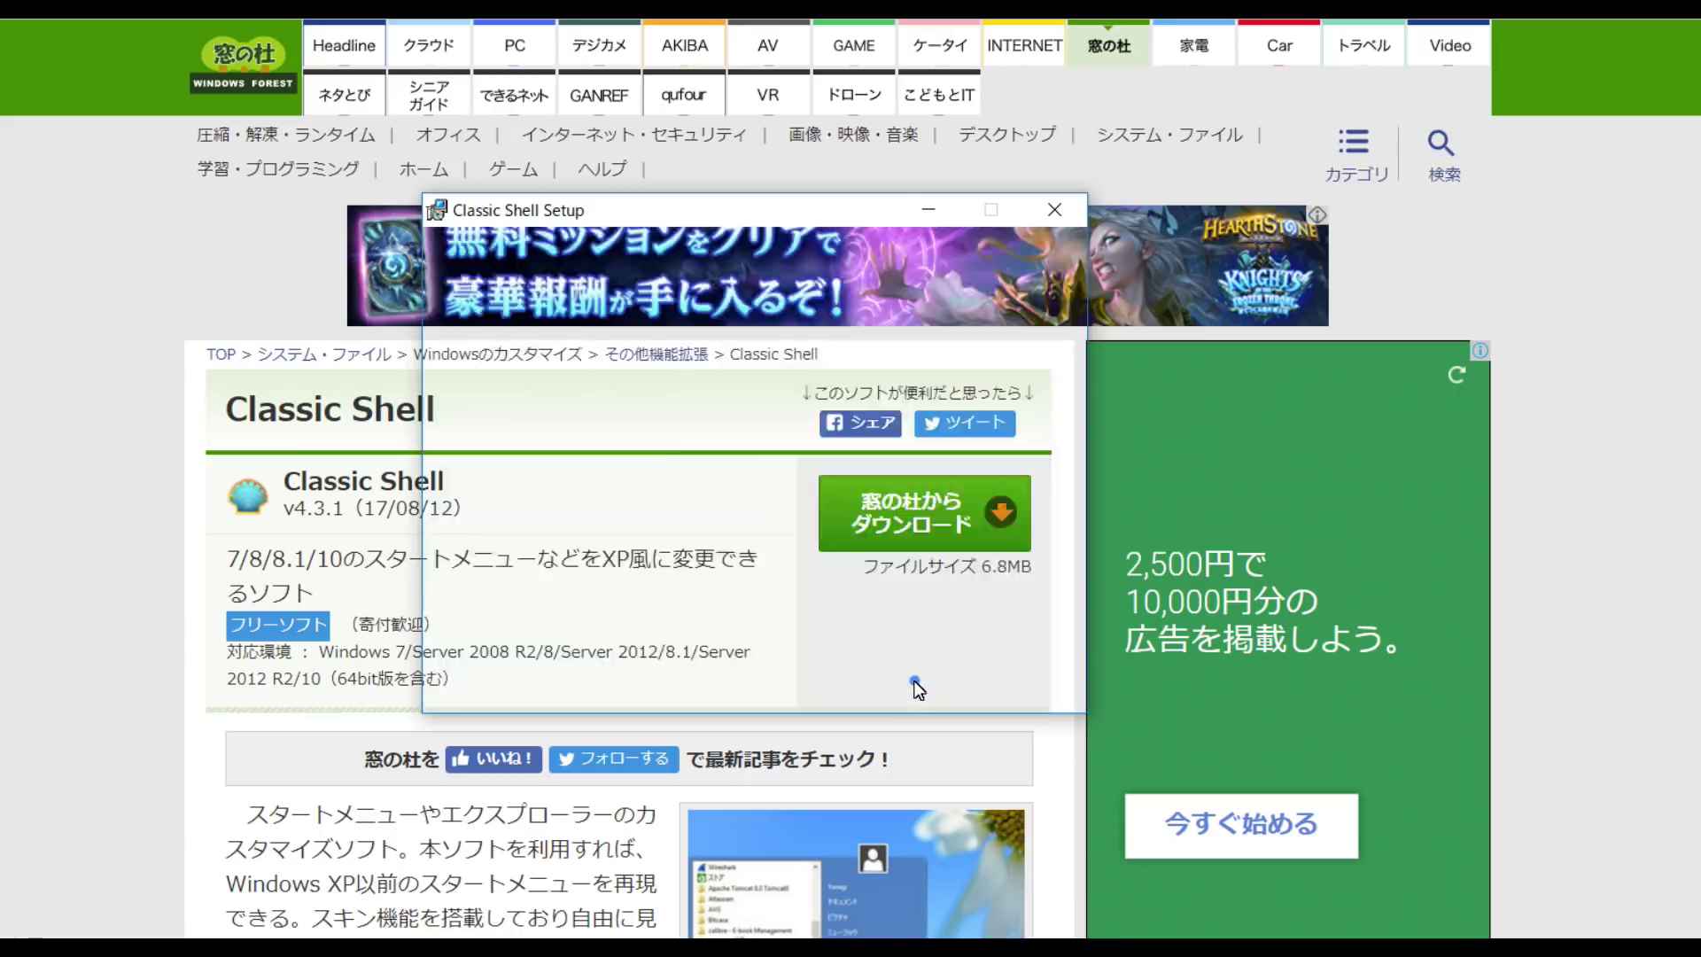
left_click(913, 681)
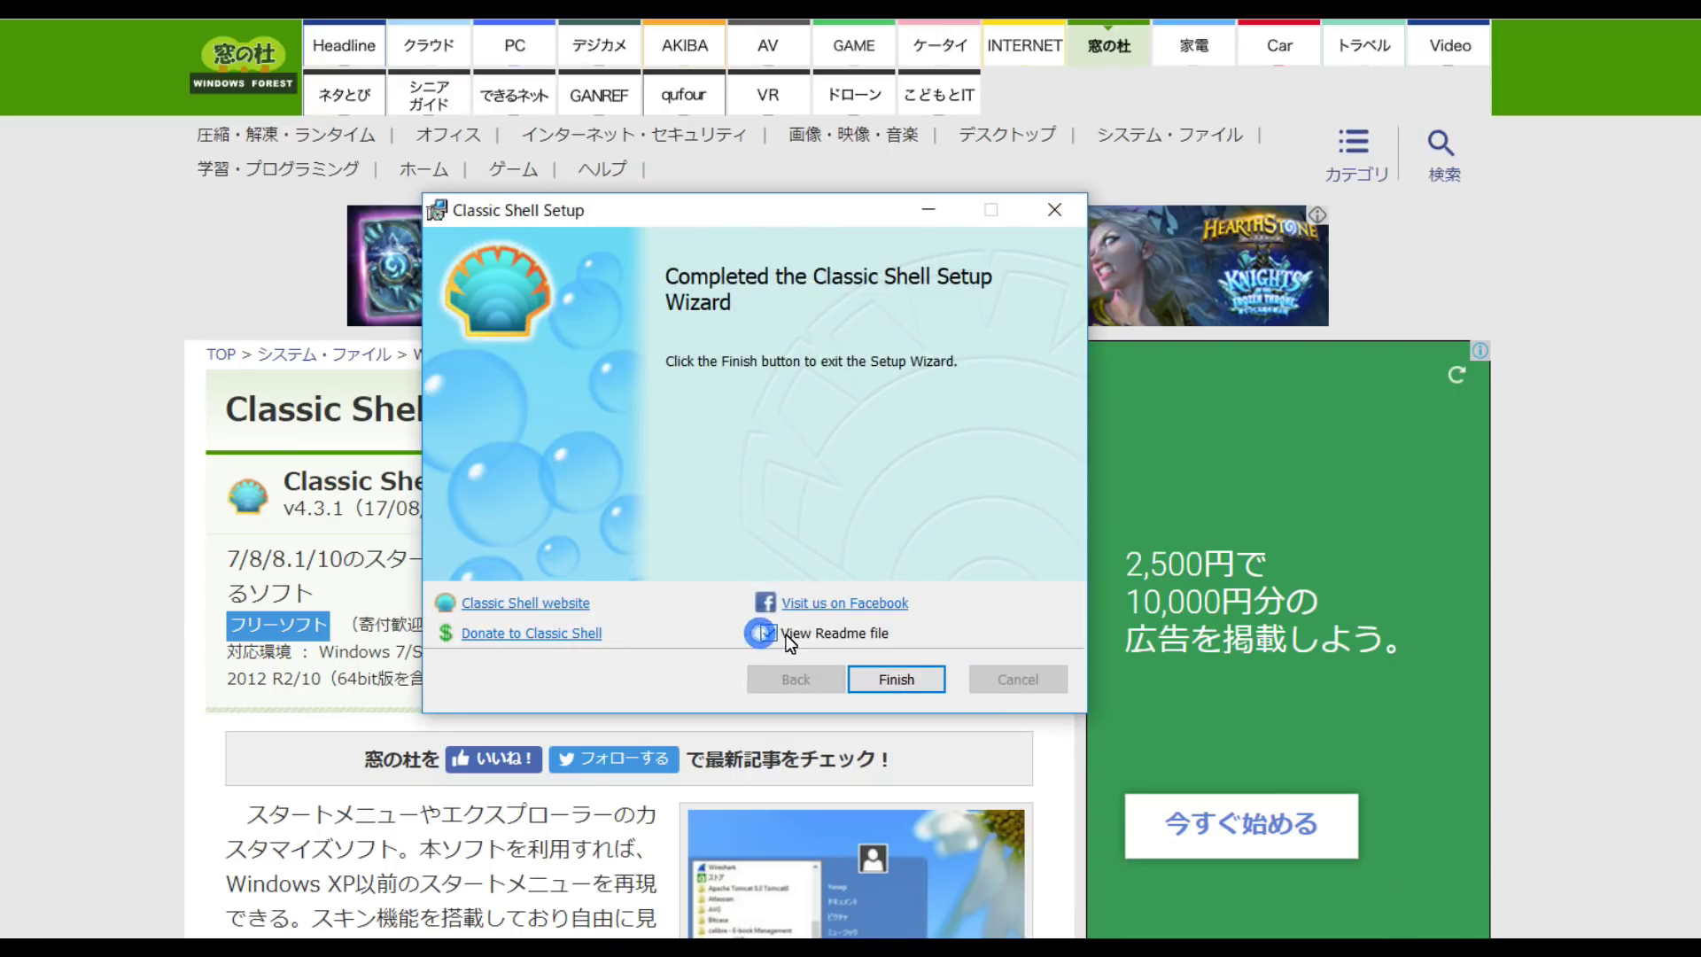
Finish the setup without viewing the Readme file and accept the Windows 7 style in the Classic Start Menu settings.
left_click(770, 634)
left_click(893, 679)
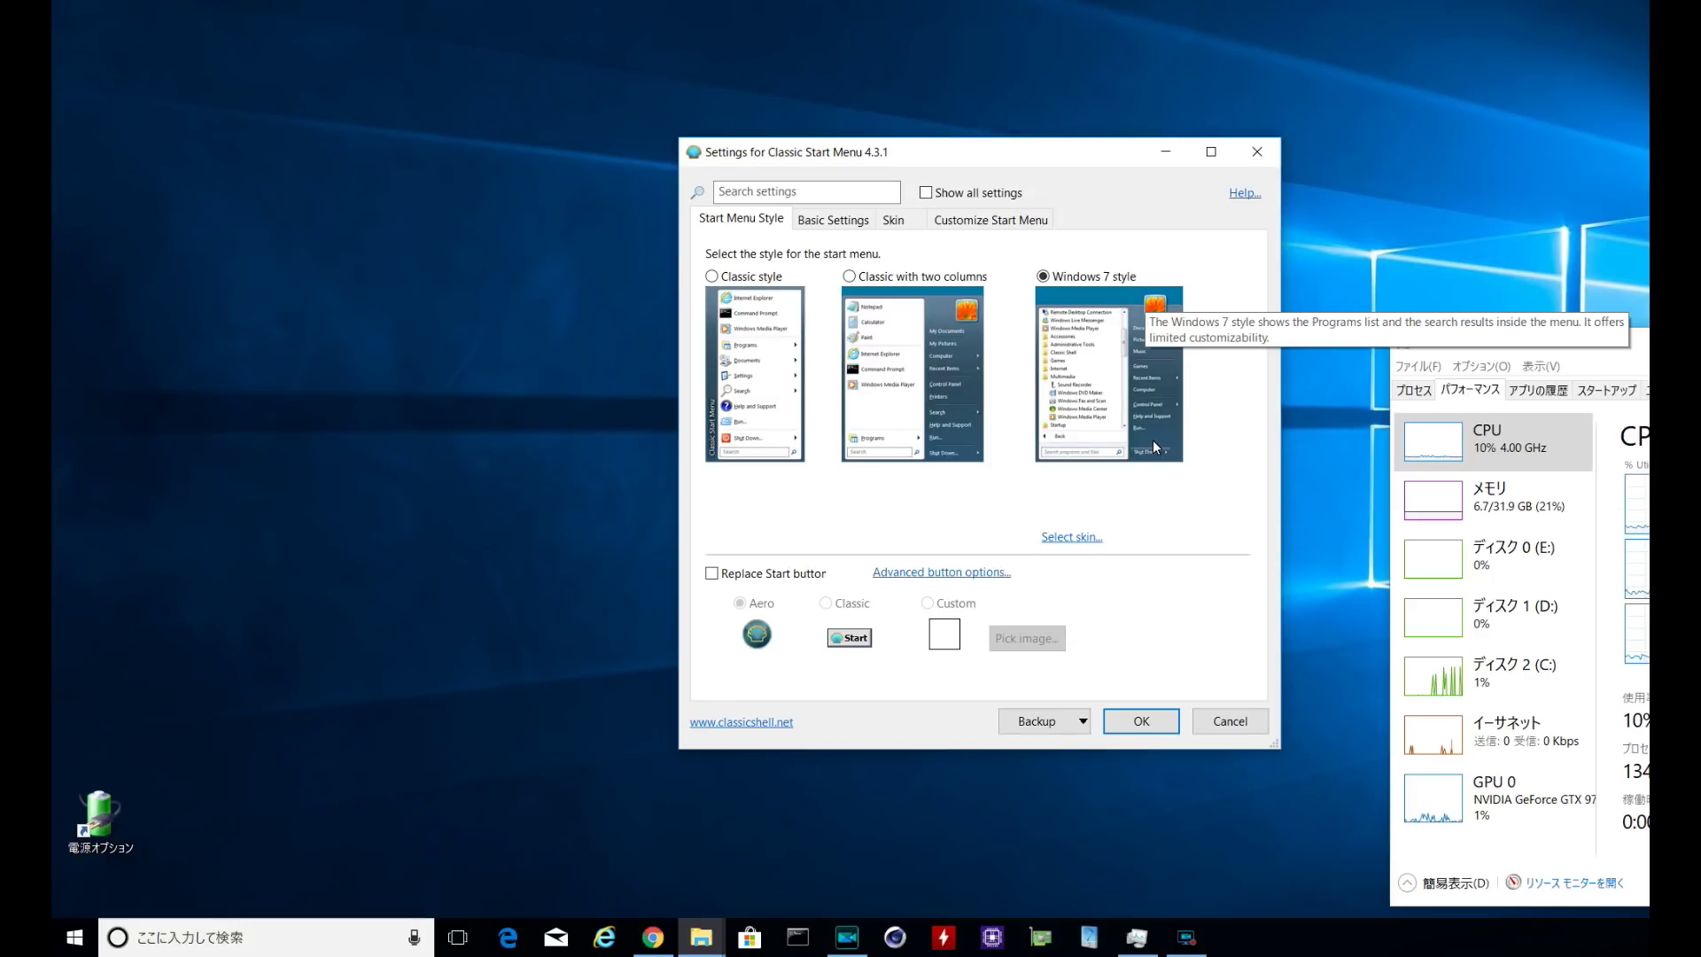
left_click(1152, 730)
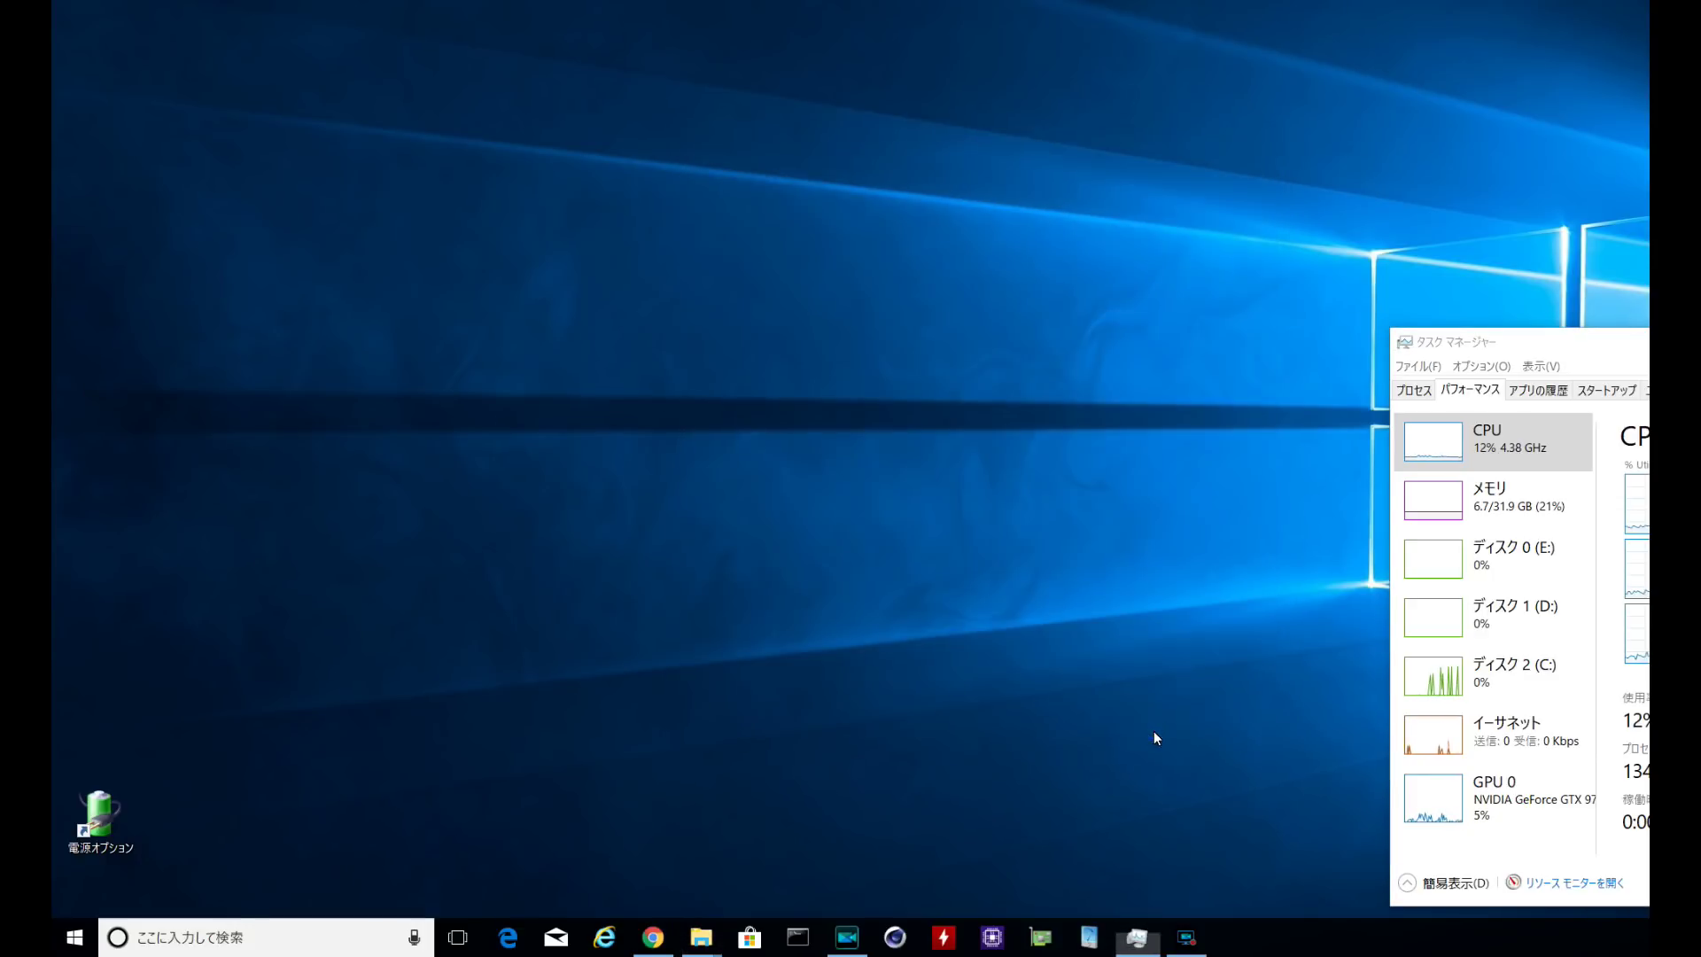
Open Windows Media Player from the new Start menu's full program list and close it.
left_click(74, 937)
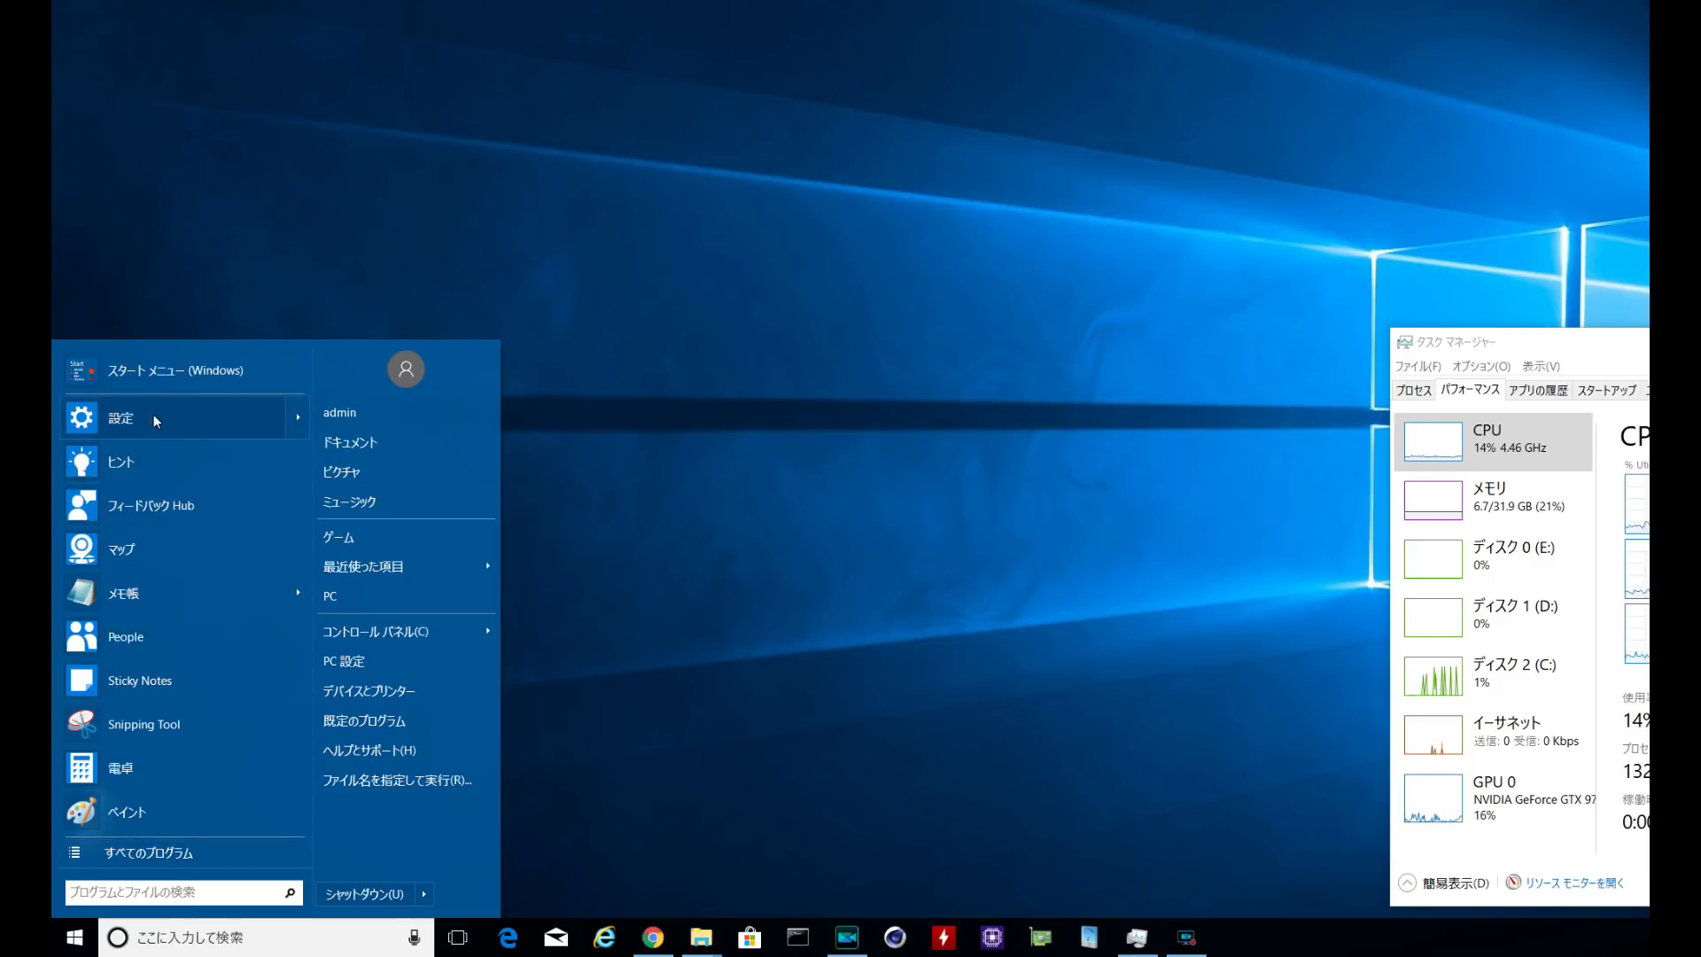
left_click(136, 865)
left_click(166, 866)
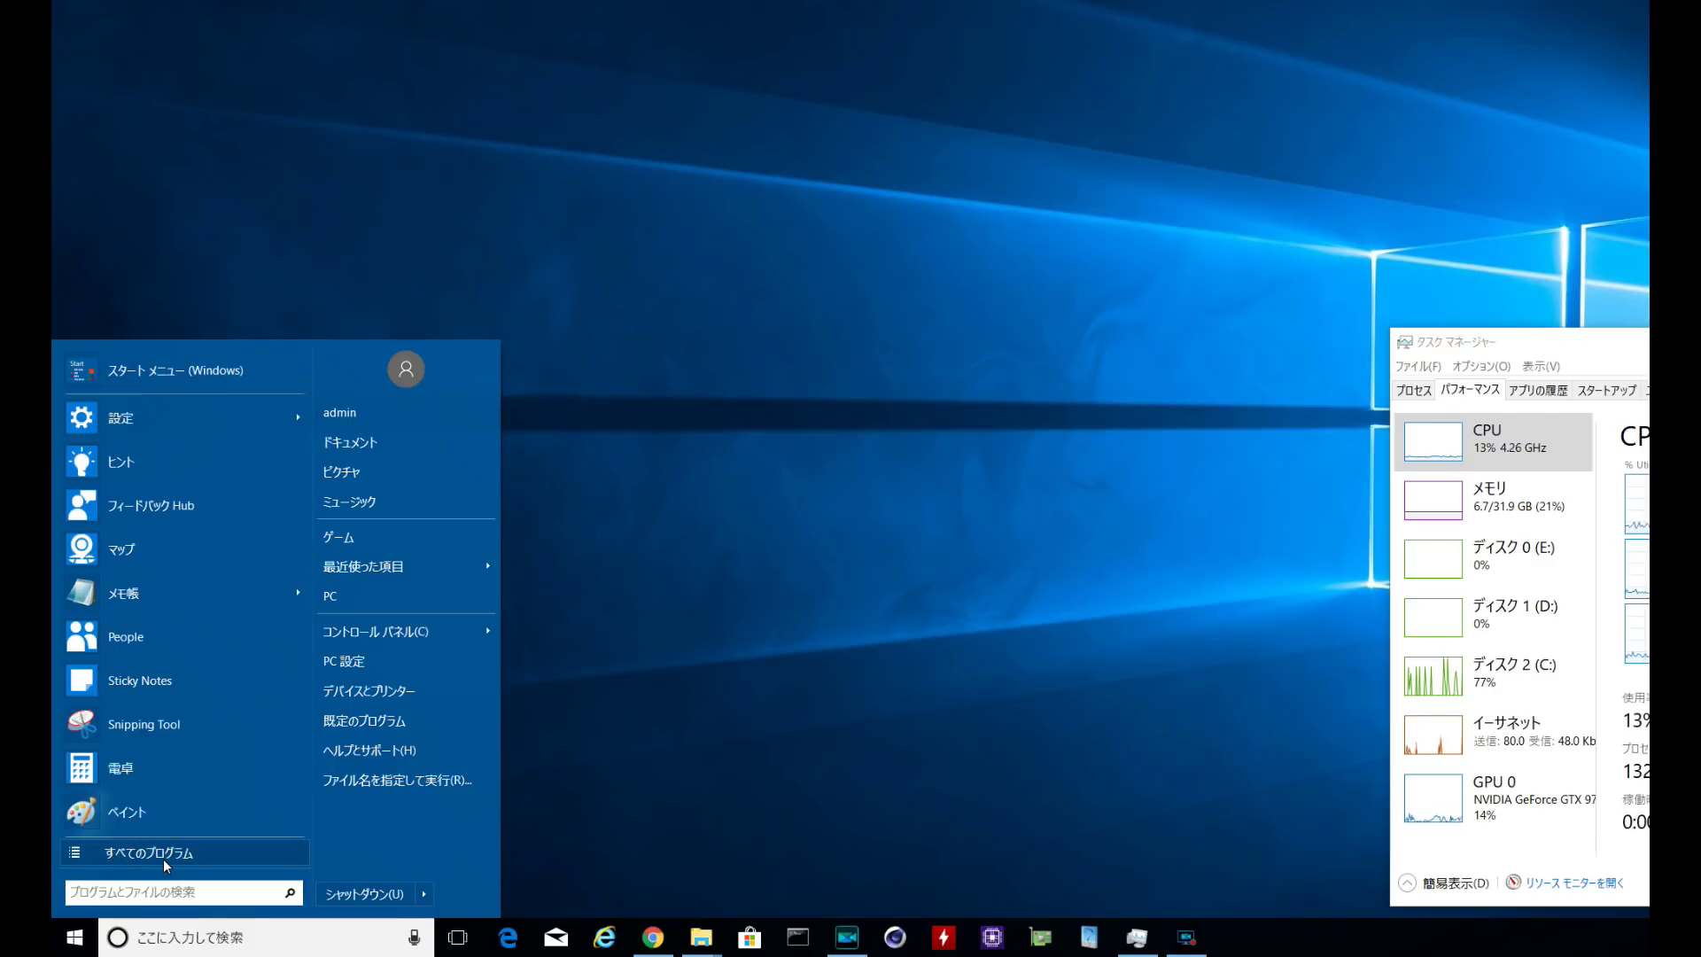
left_click(85, 864)
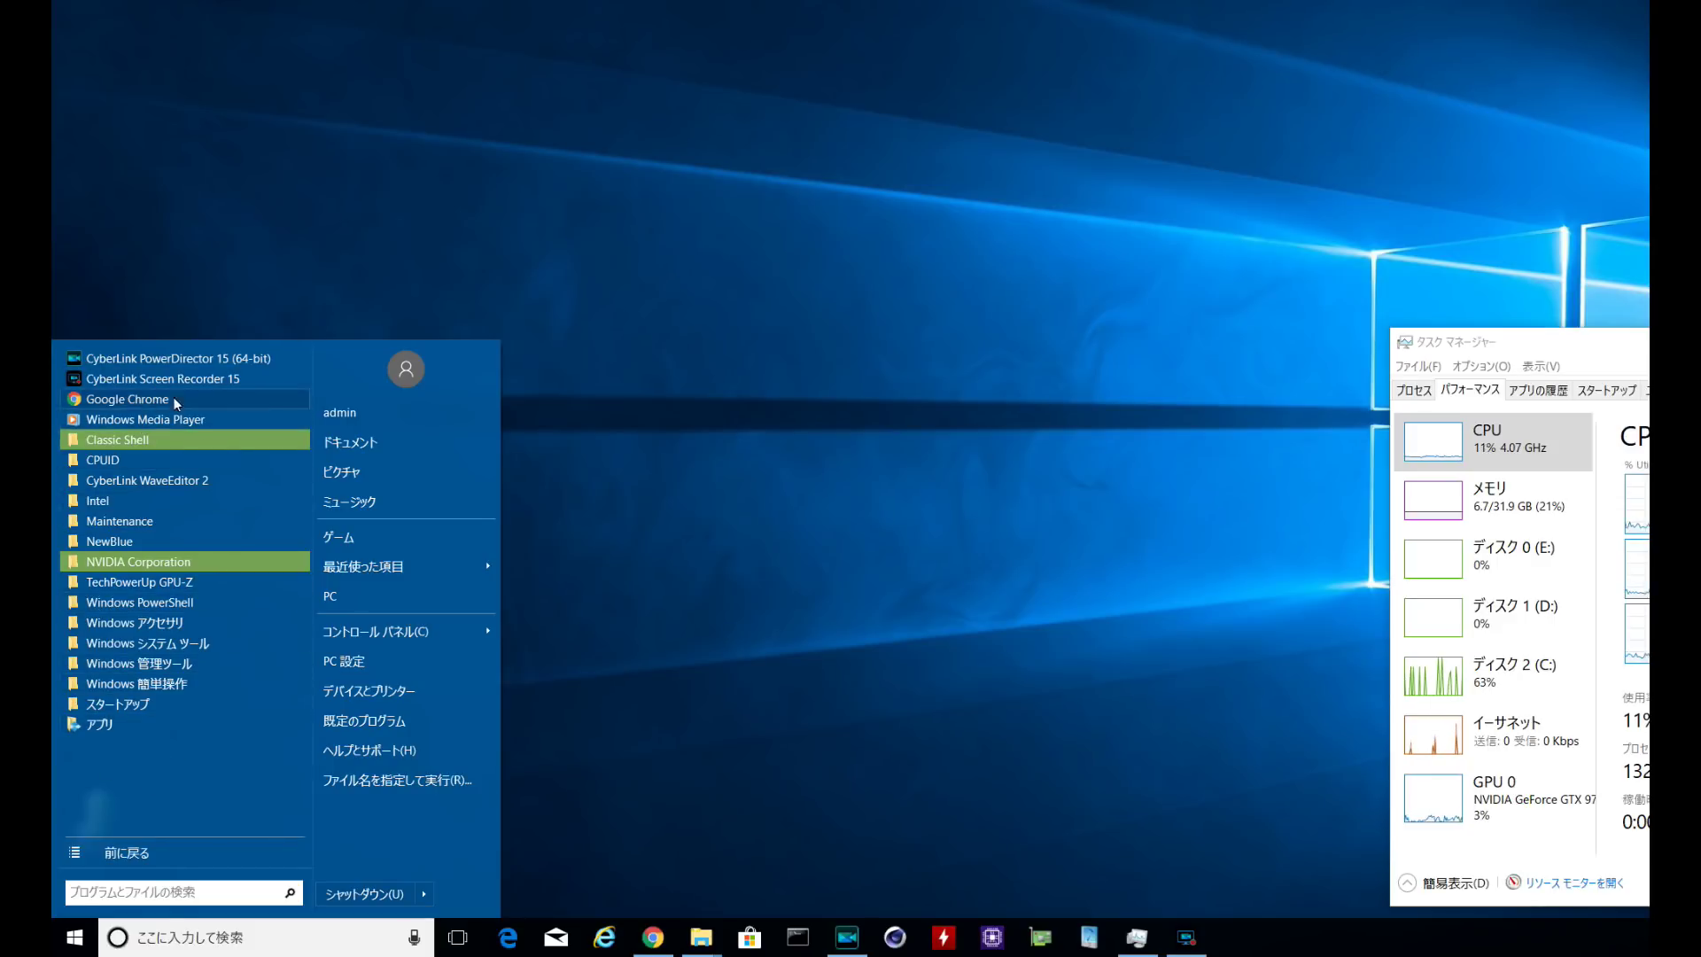
left_click(194, 626)
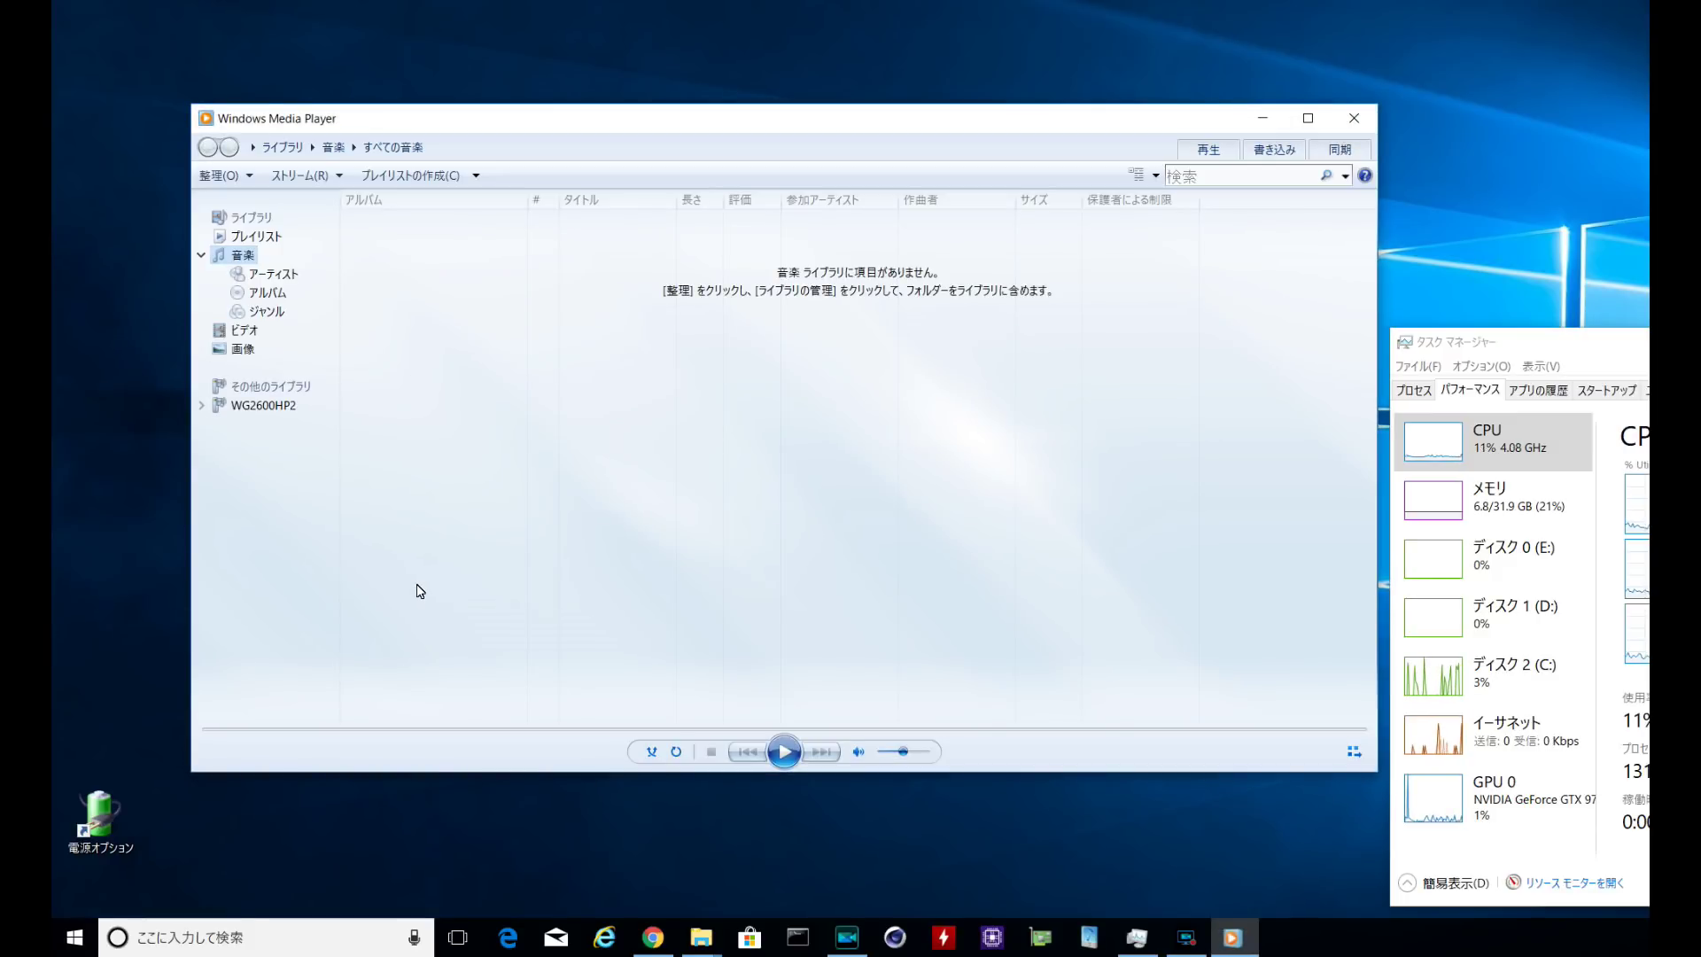
key("alt+F4")
Open 電源オプション from the Control Panel list in the Start menu and close its window.
key("super")
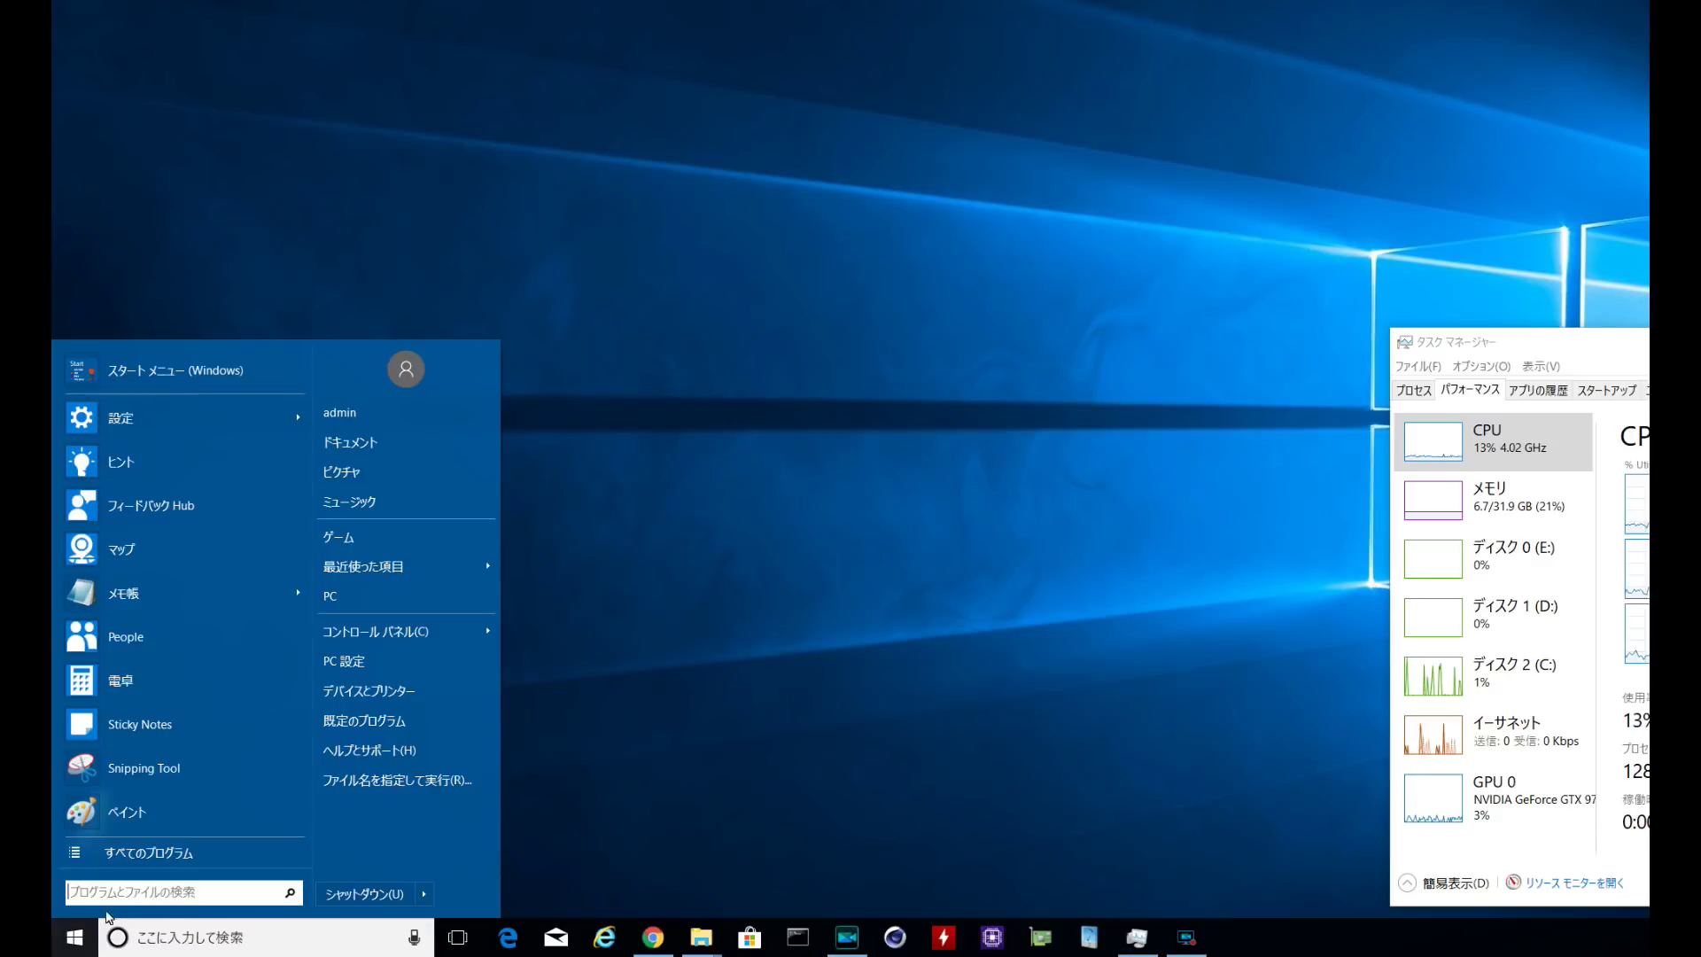
mouse_move(397, 633)
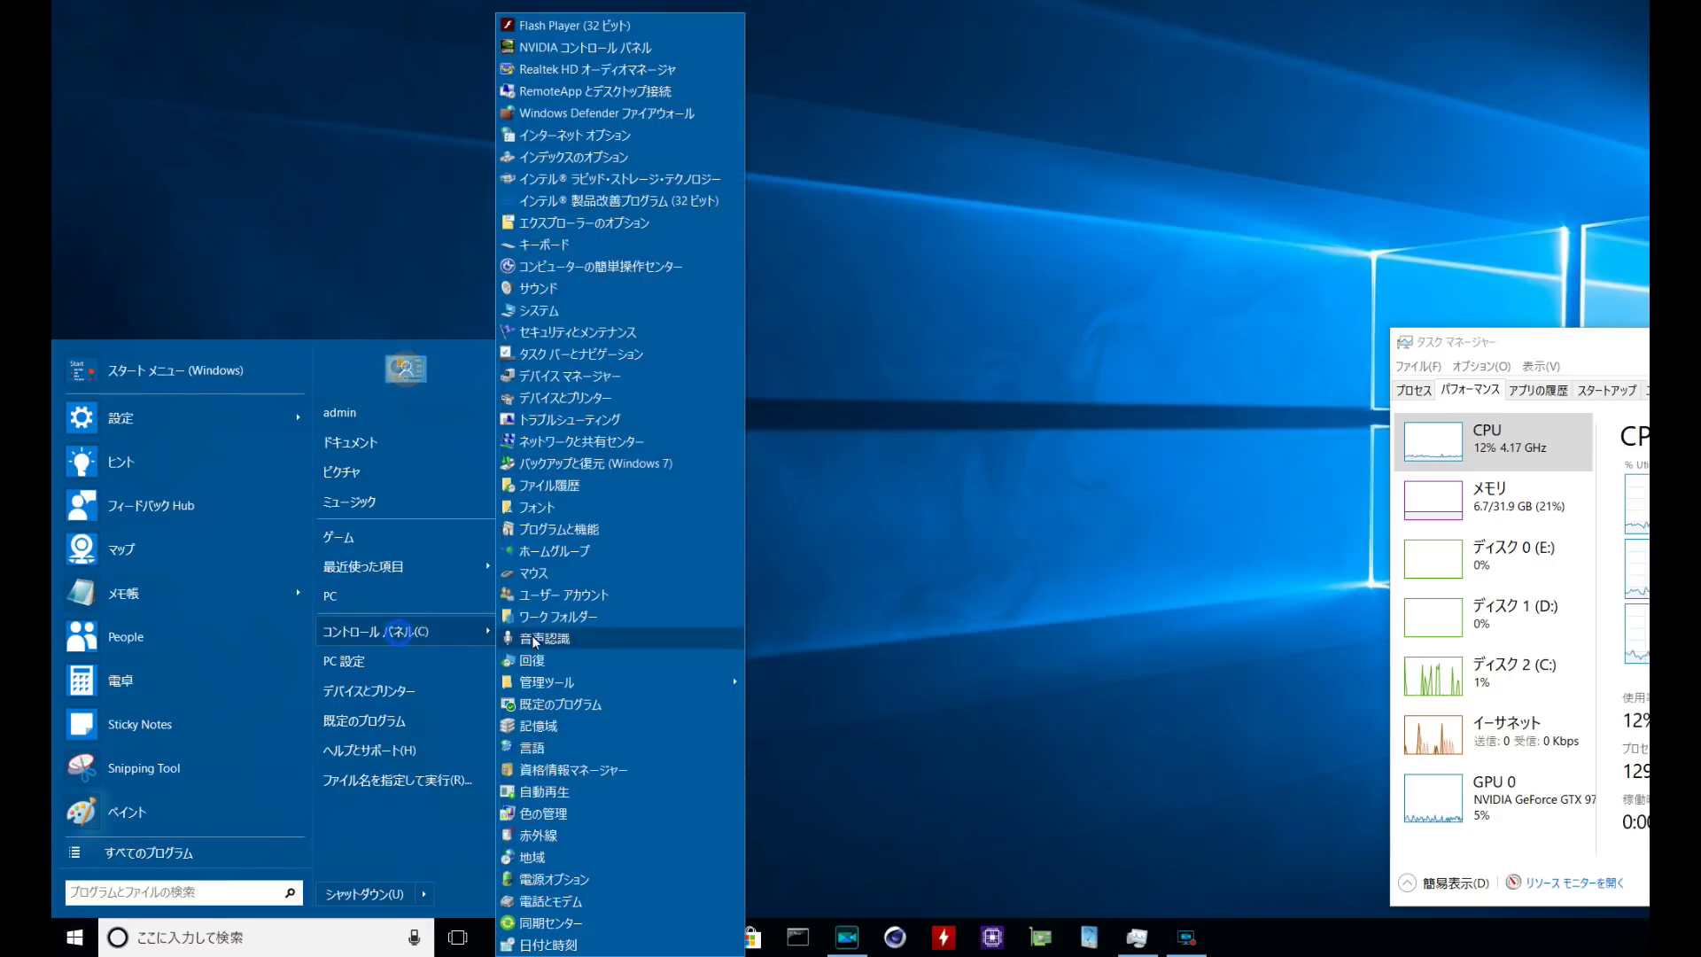
left_click(647, 882)
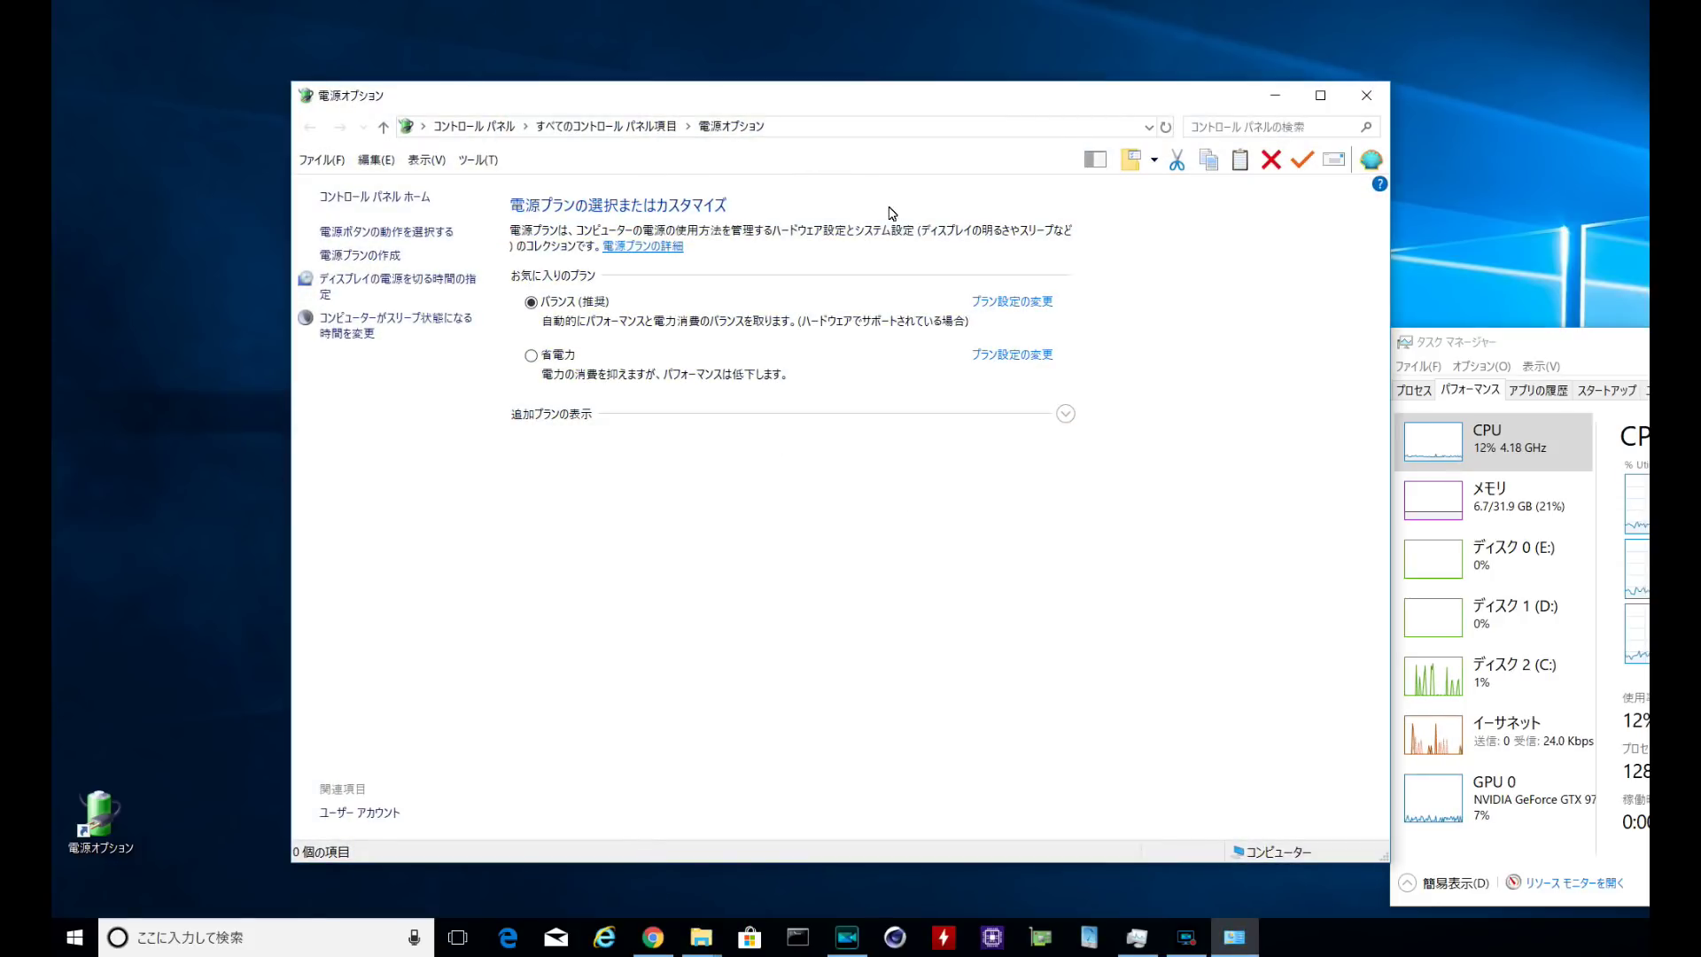
key("alt+F4")
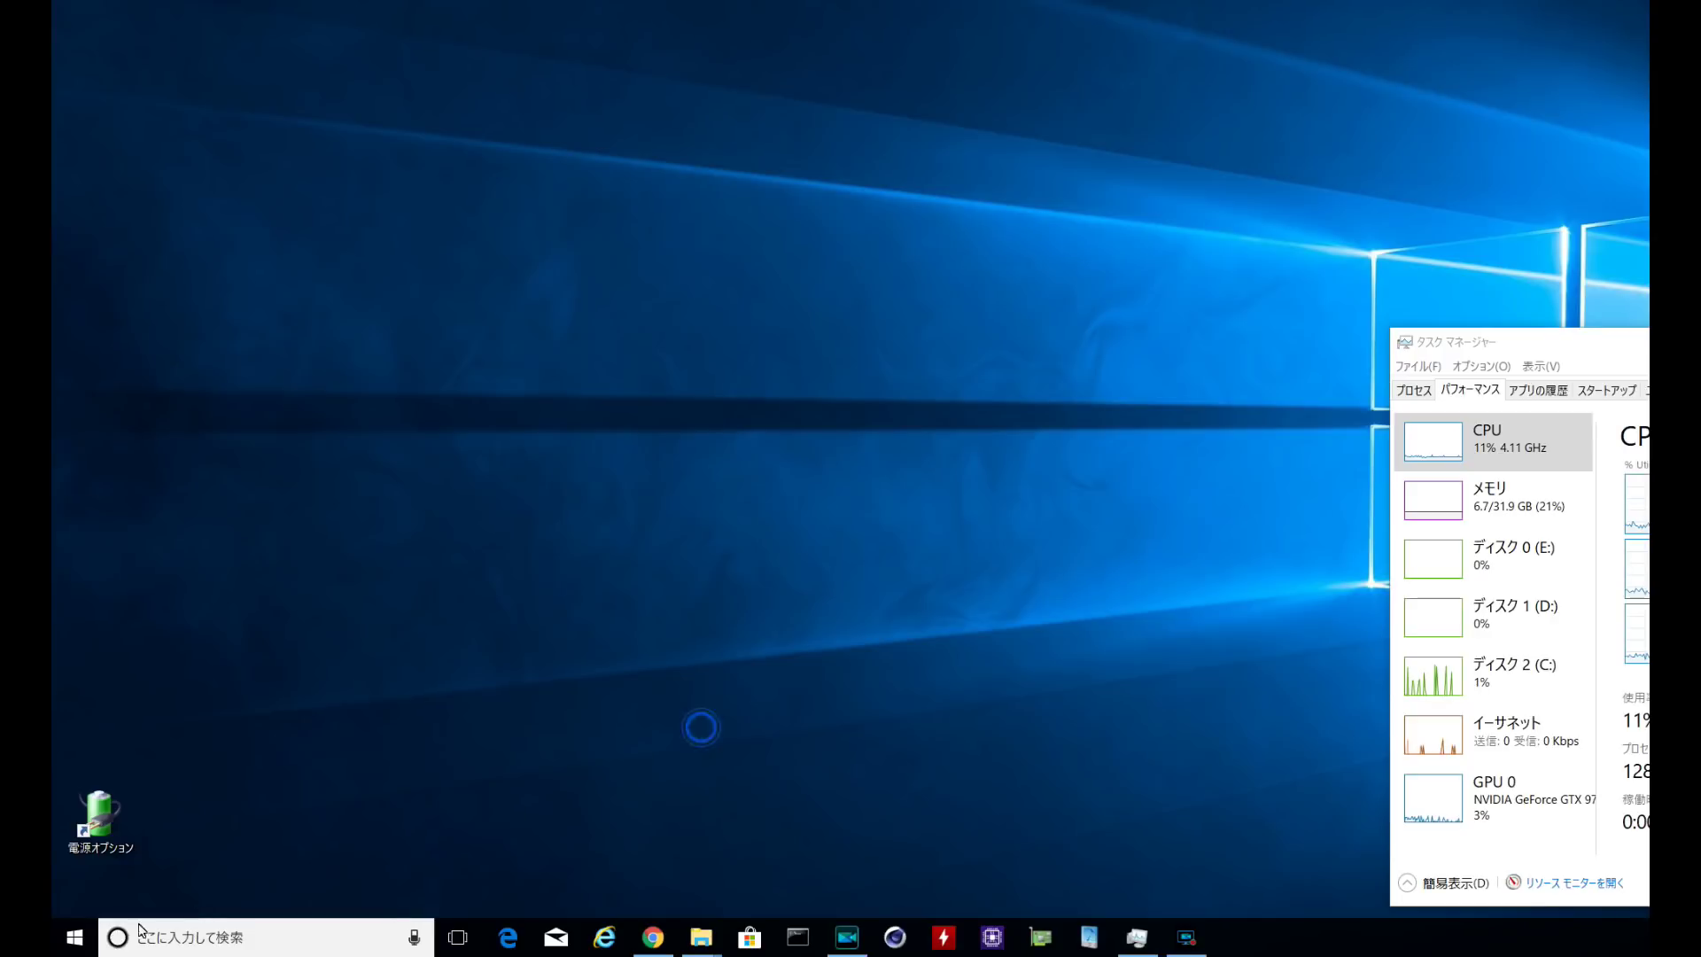
Show the original Windows Start menu from the Classic Start menu and dismiss it.
left_click(74, 937)
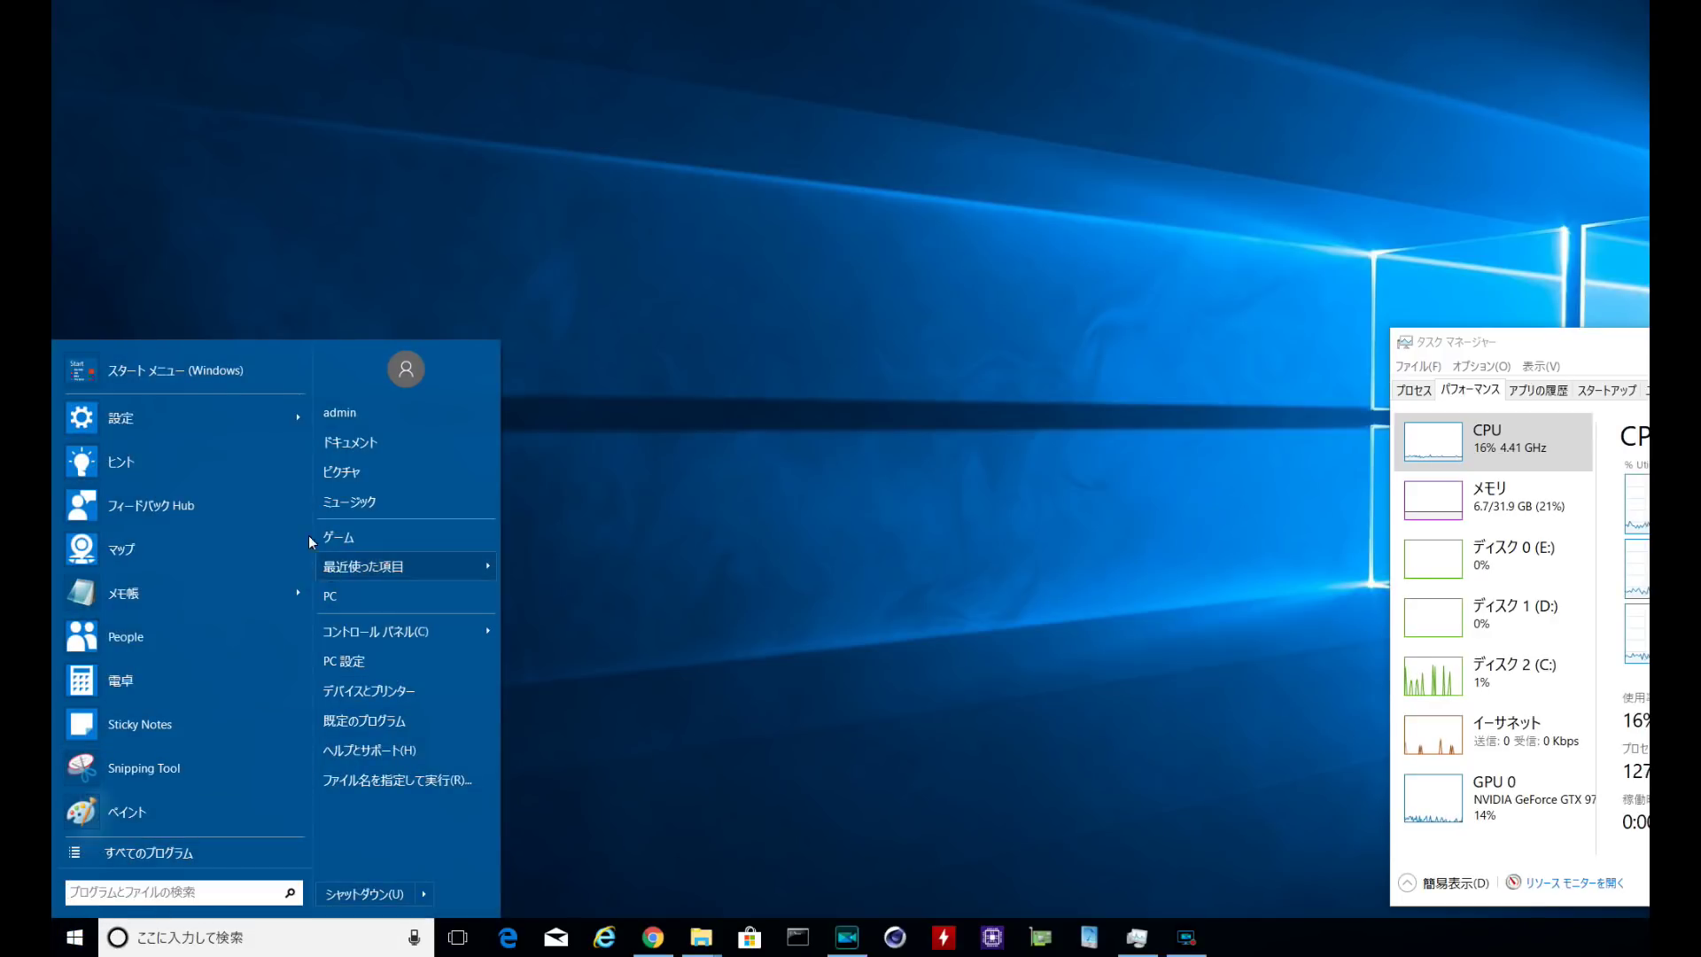
left_click(177, 376)
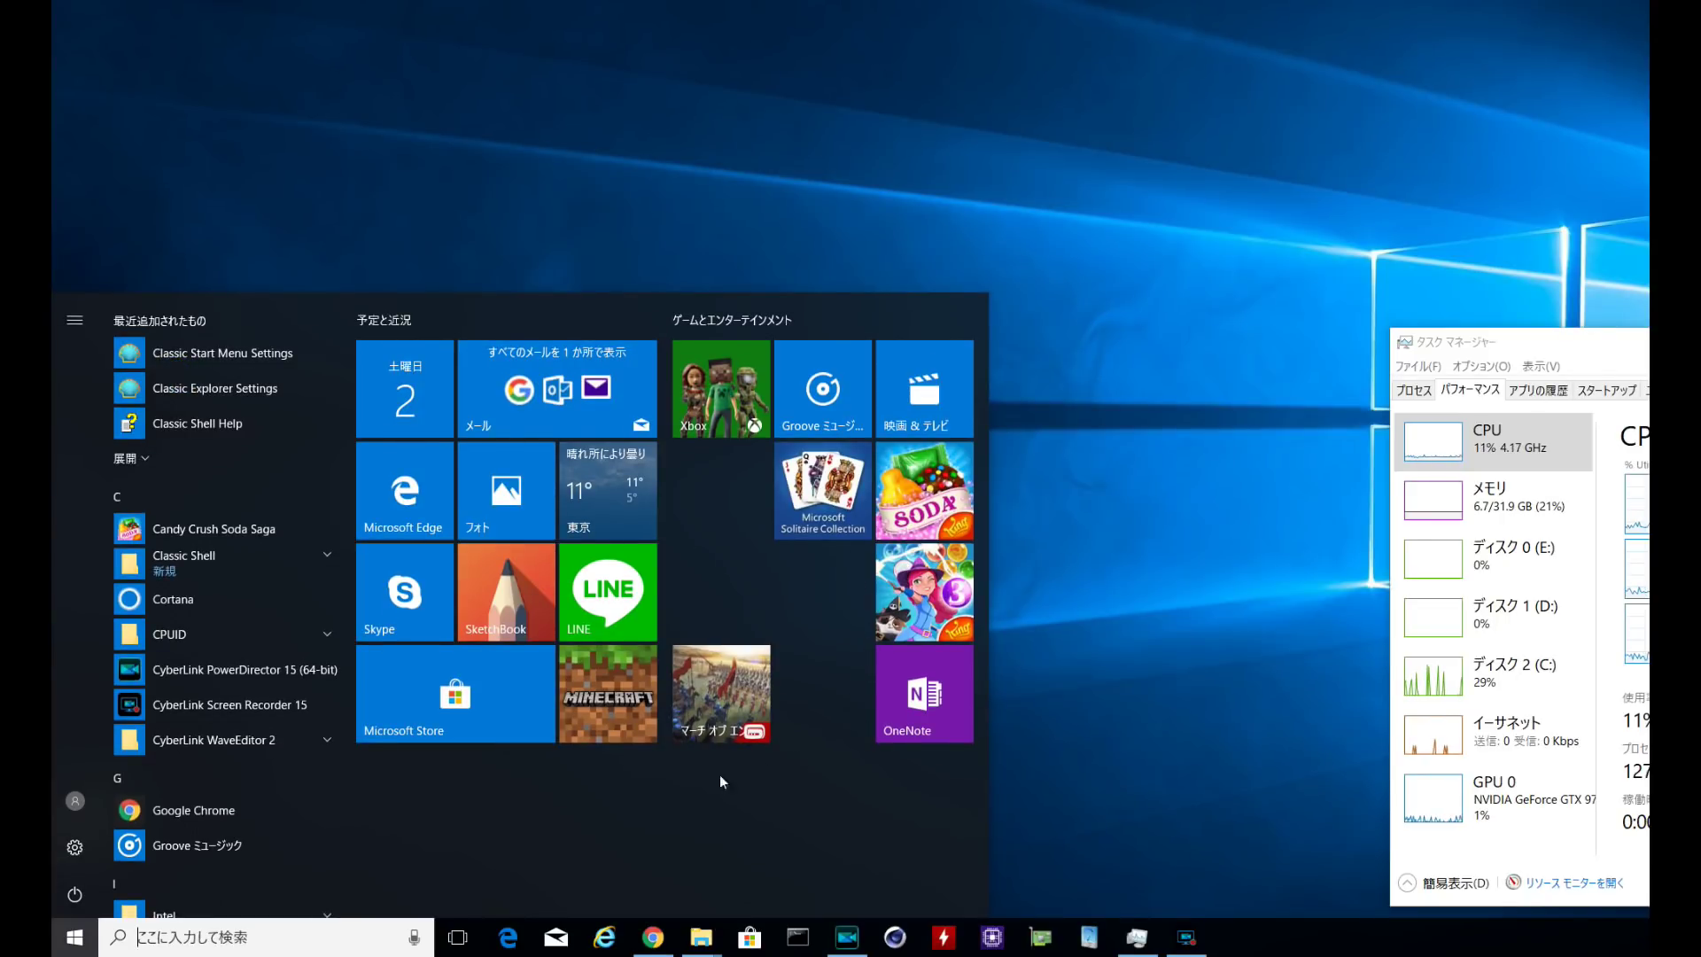
left_click(1448, 142)
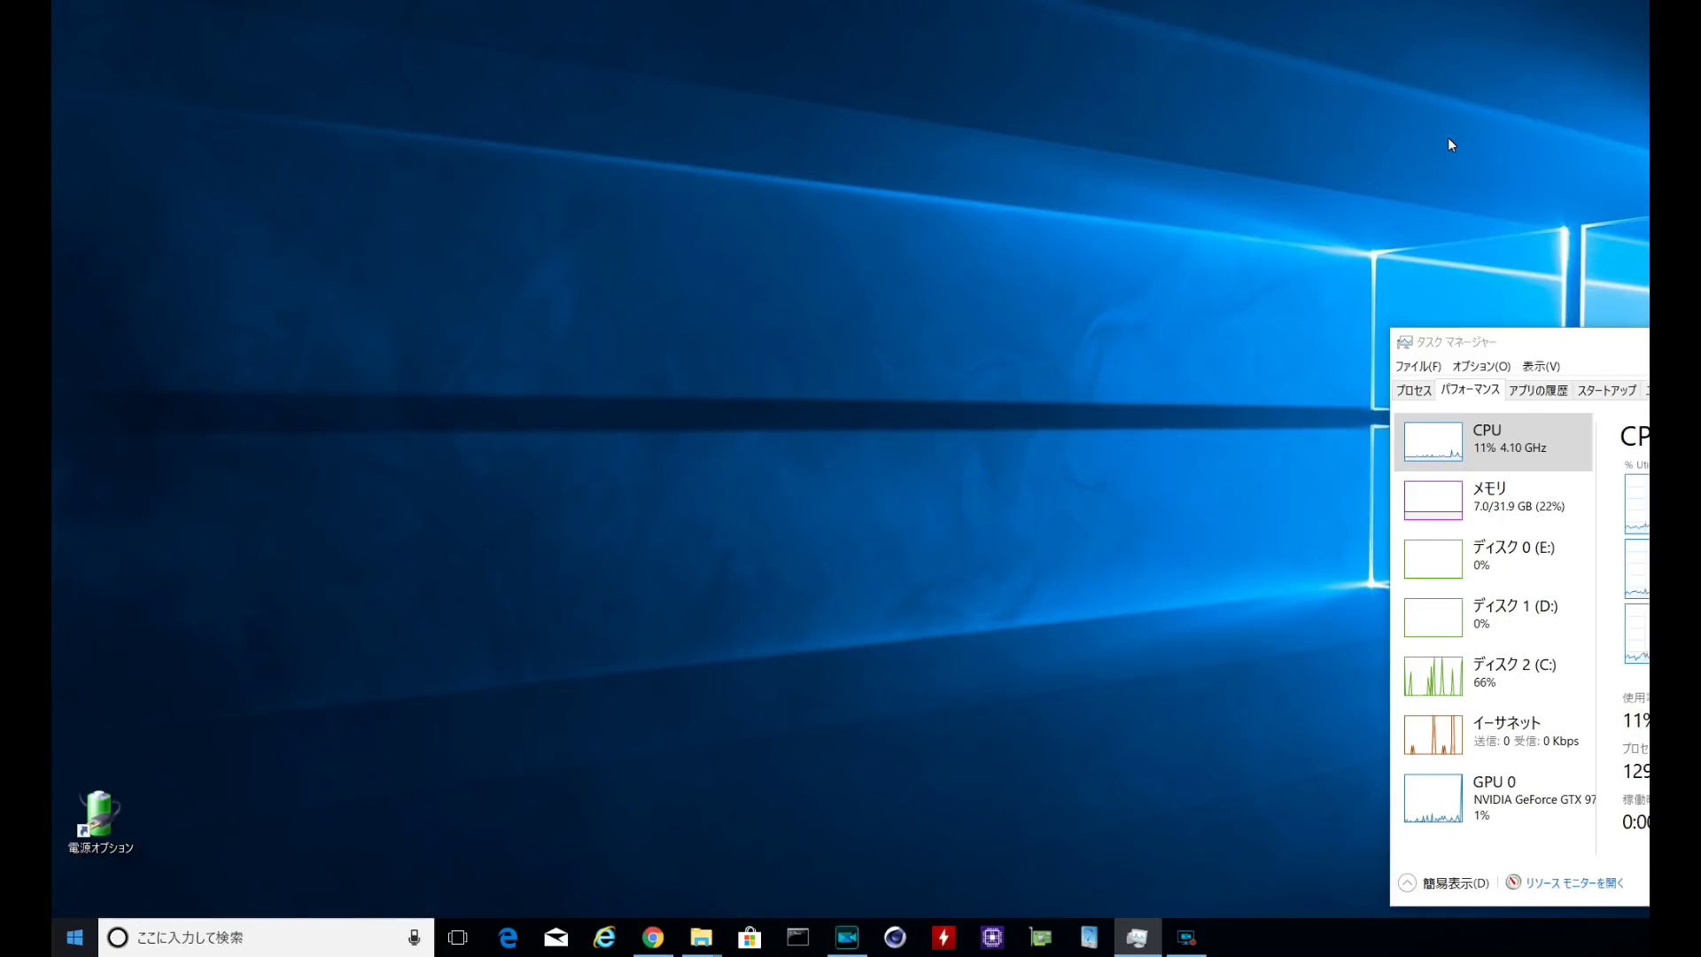
Show the full program list in the Classic Start menu.
left_click(74, 938)
left_click(124, 852)
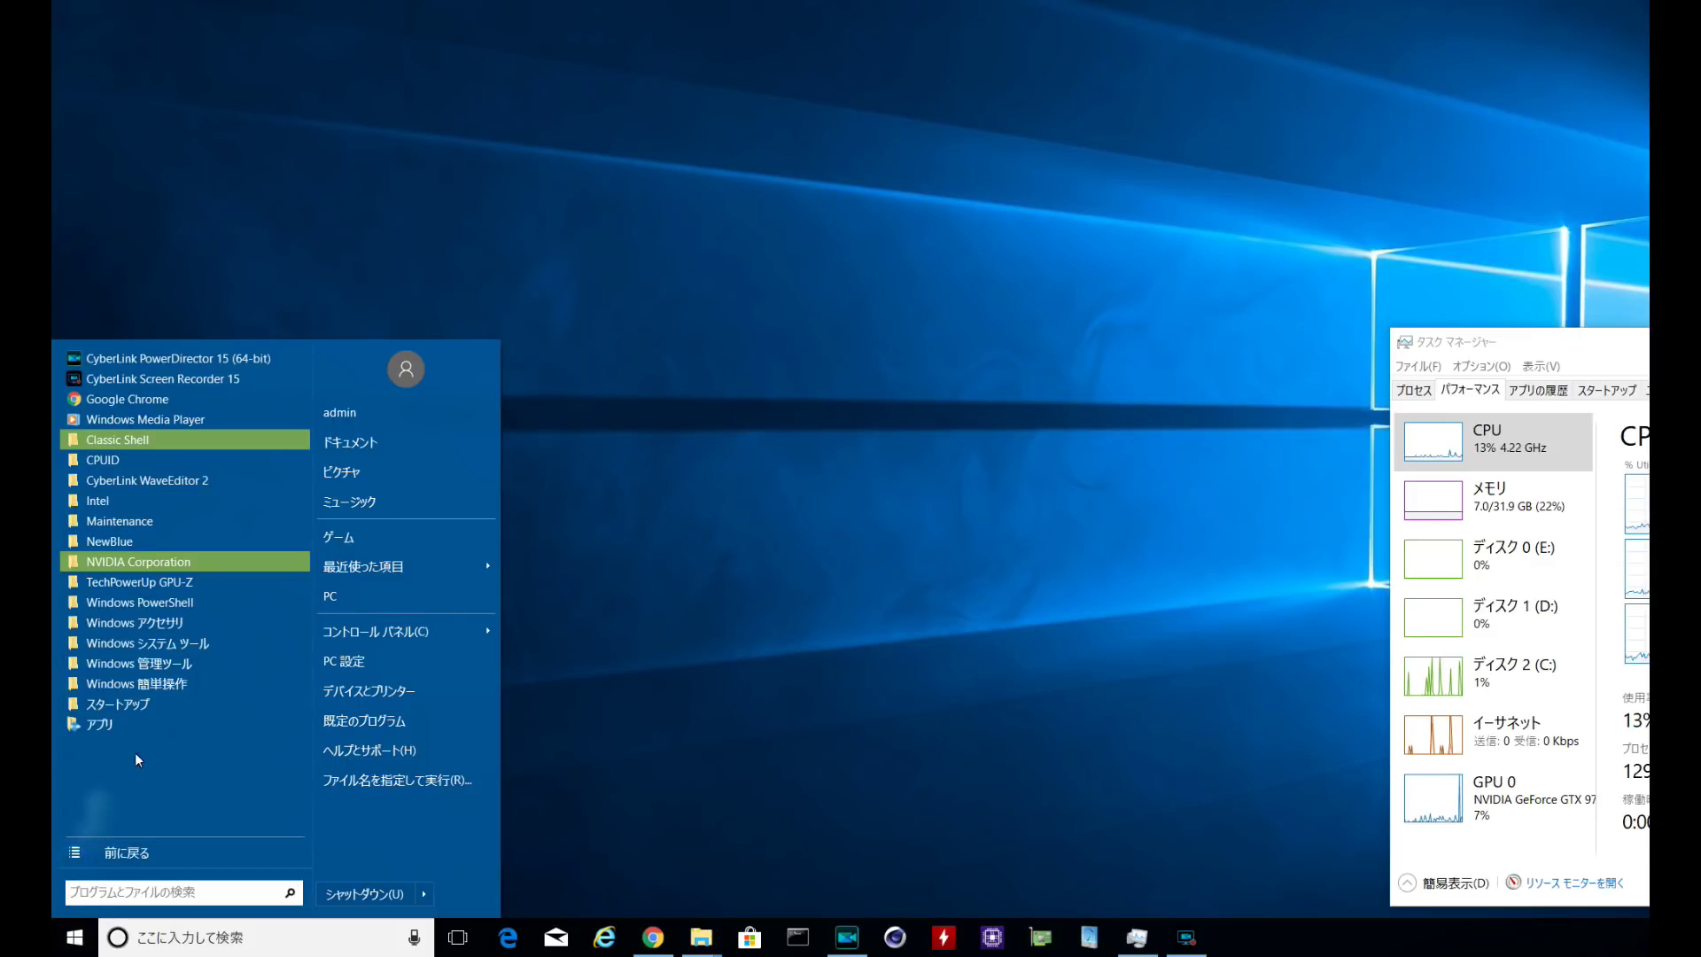
Launch ペイント 3D from the アプリ folder in the Classic Start menu's program list.
left_click(117, 723)
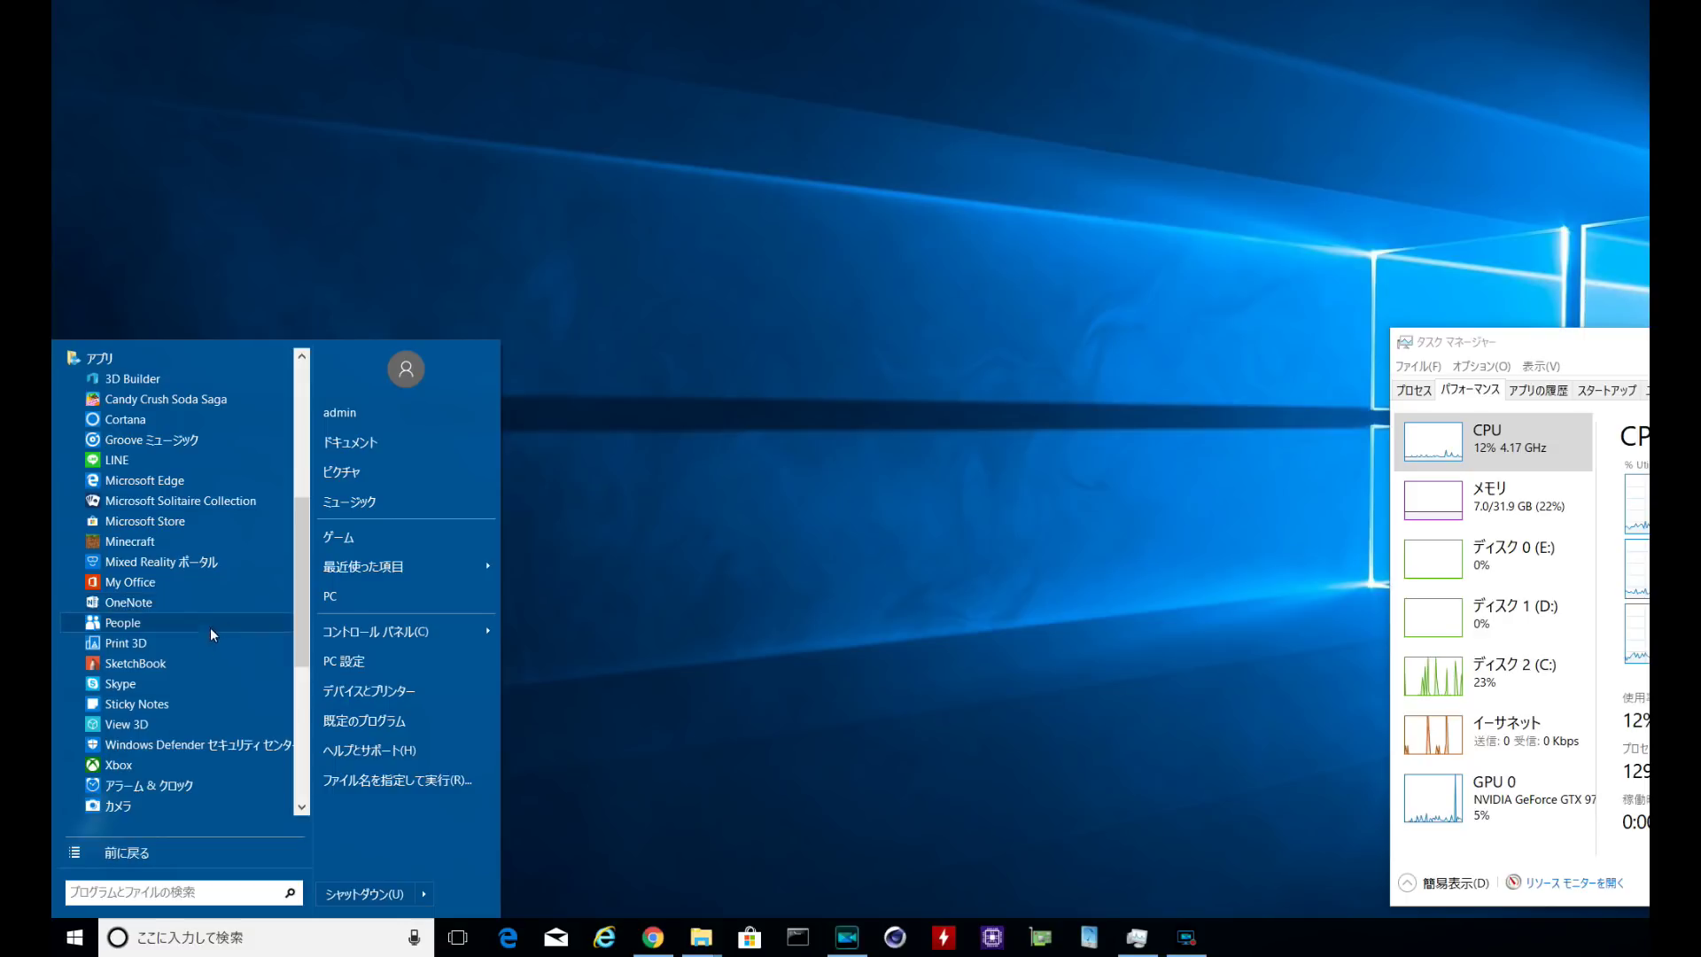
scroll(160, 680, "down", 2)
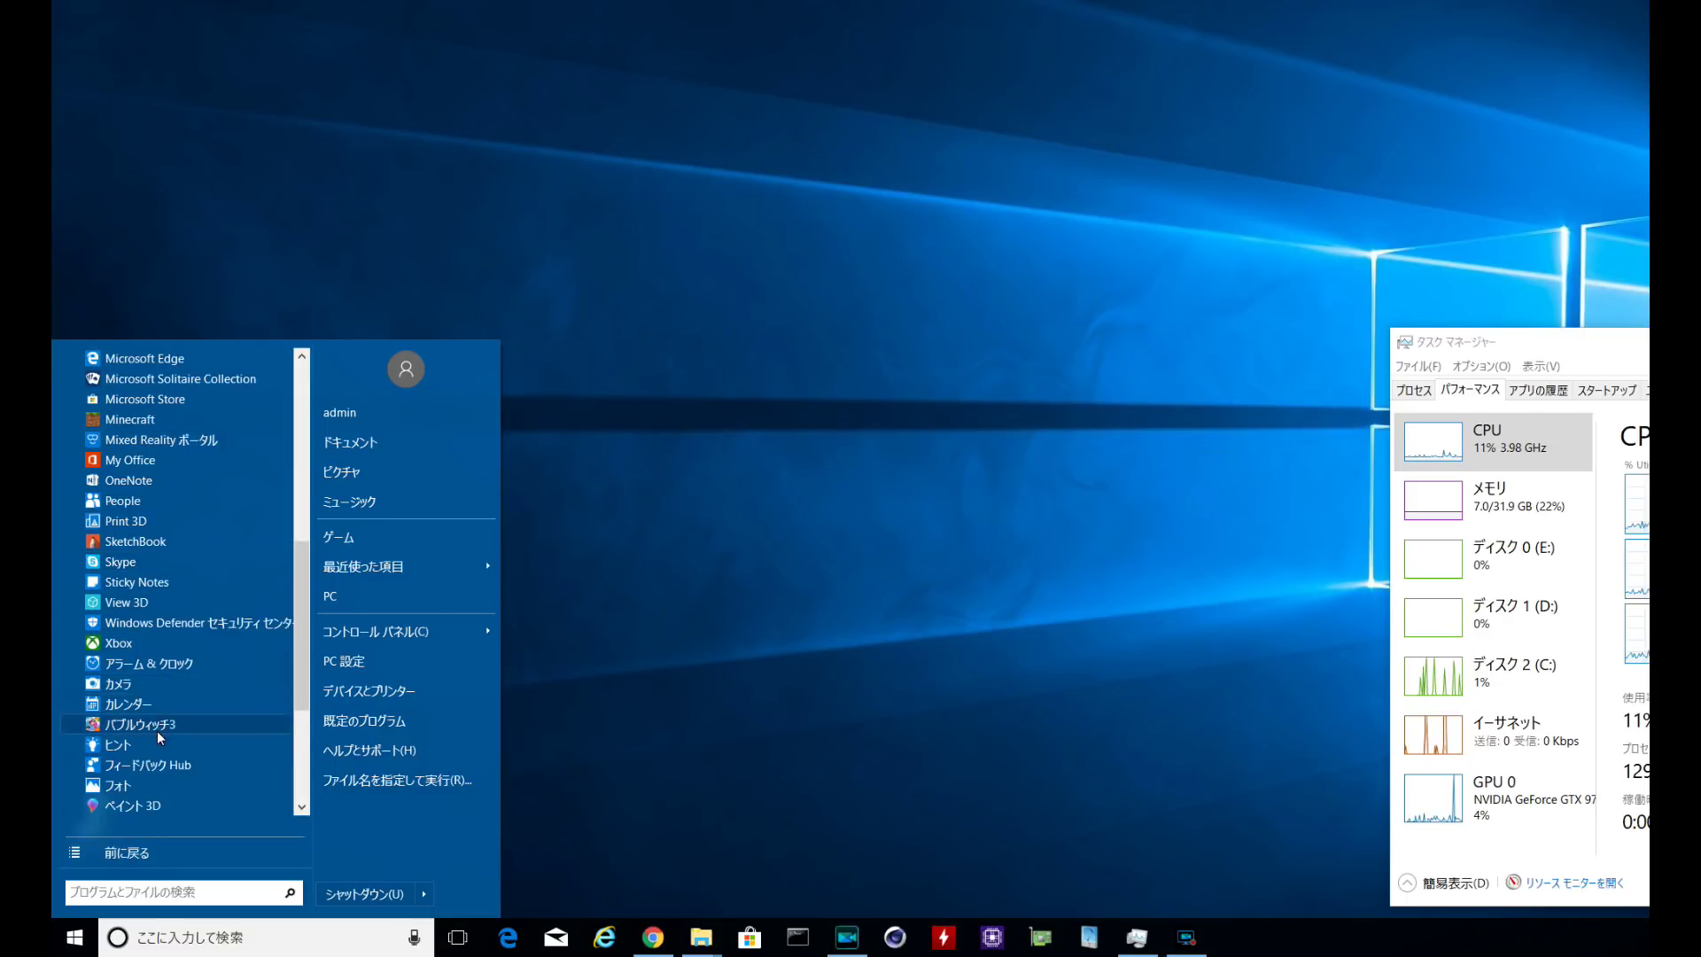
left_click(140, 807)
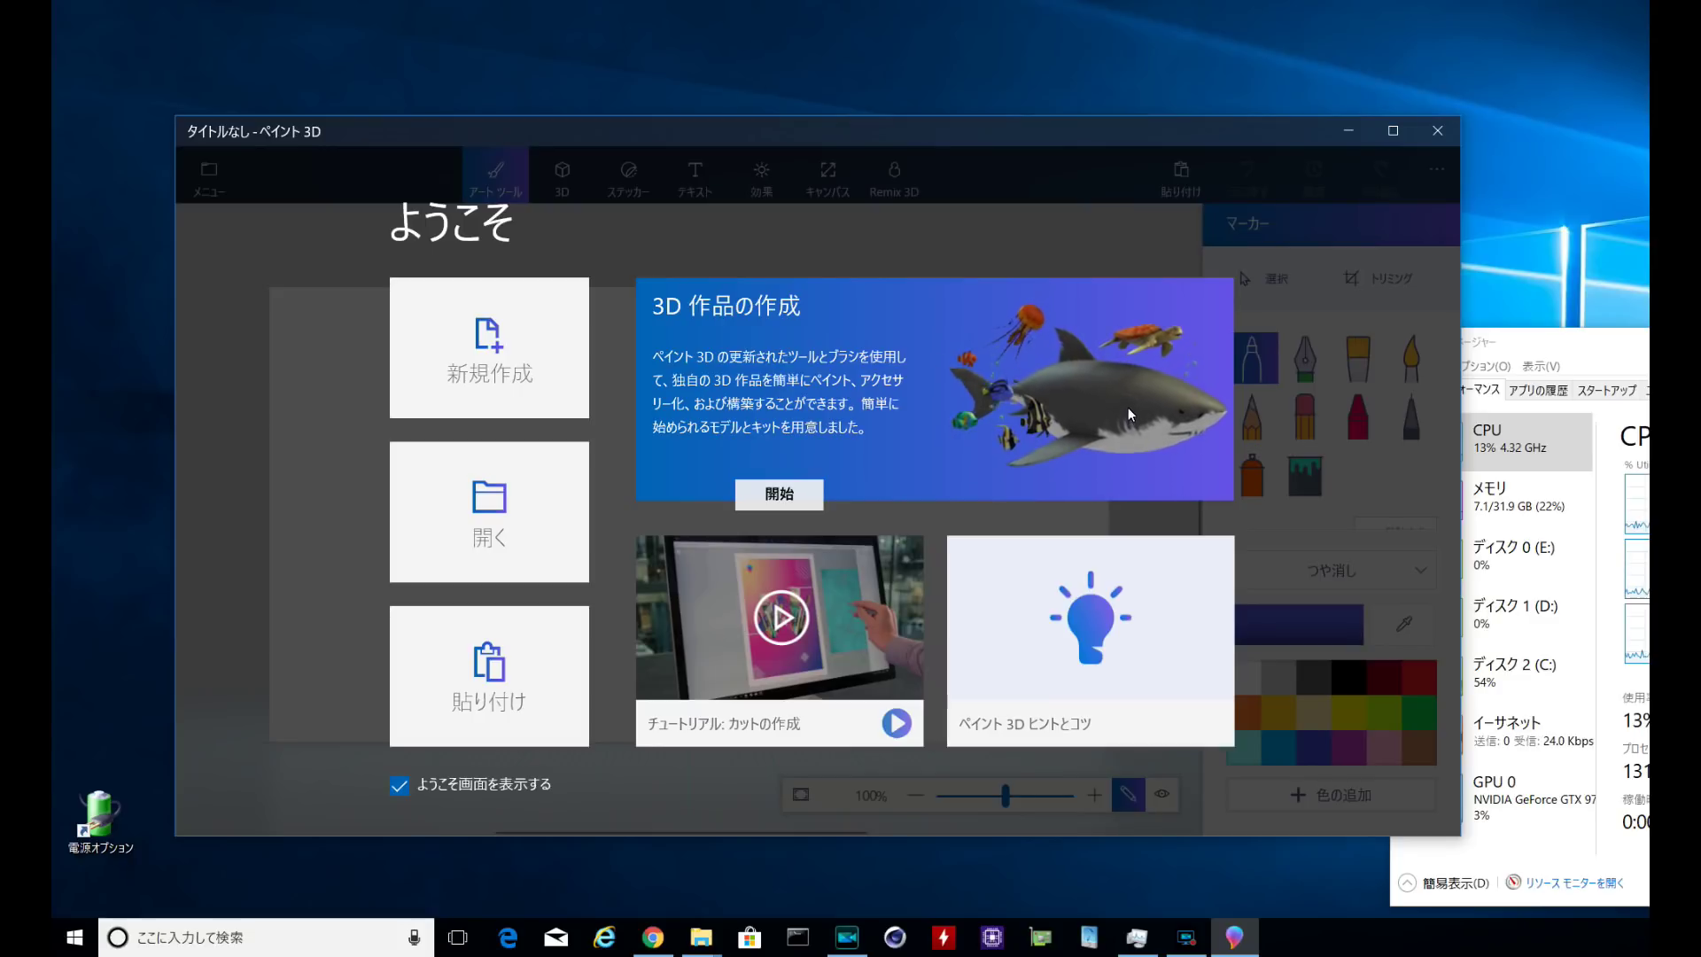
Open the 色 page of the personalization settings and choose the blue swatch under 最近使用した色 as the accent colour.
right_click(1275, 937)
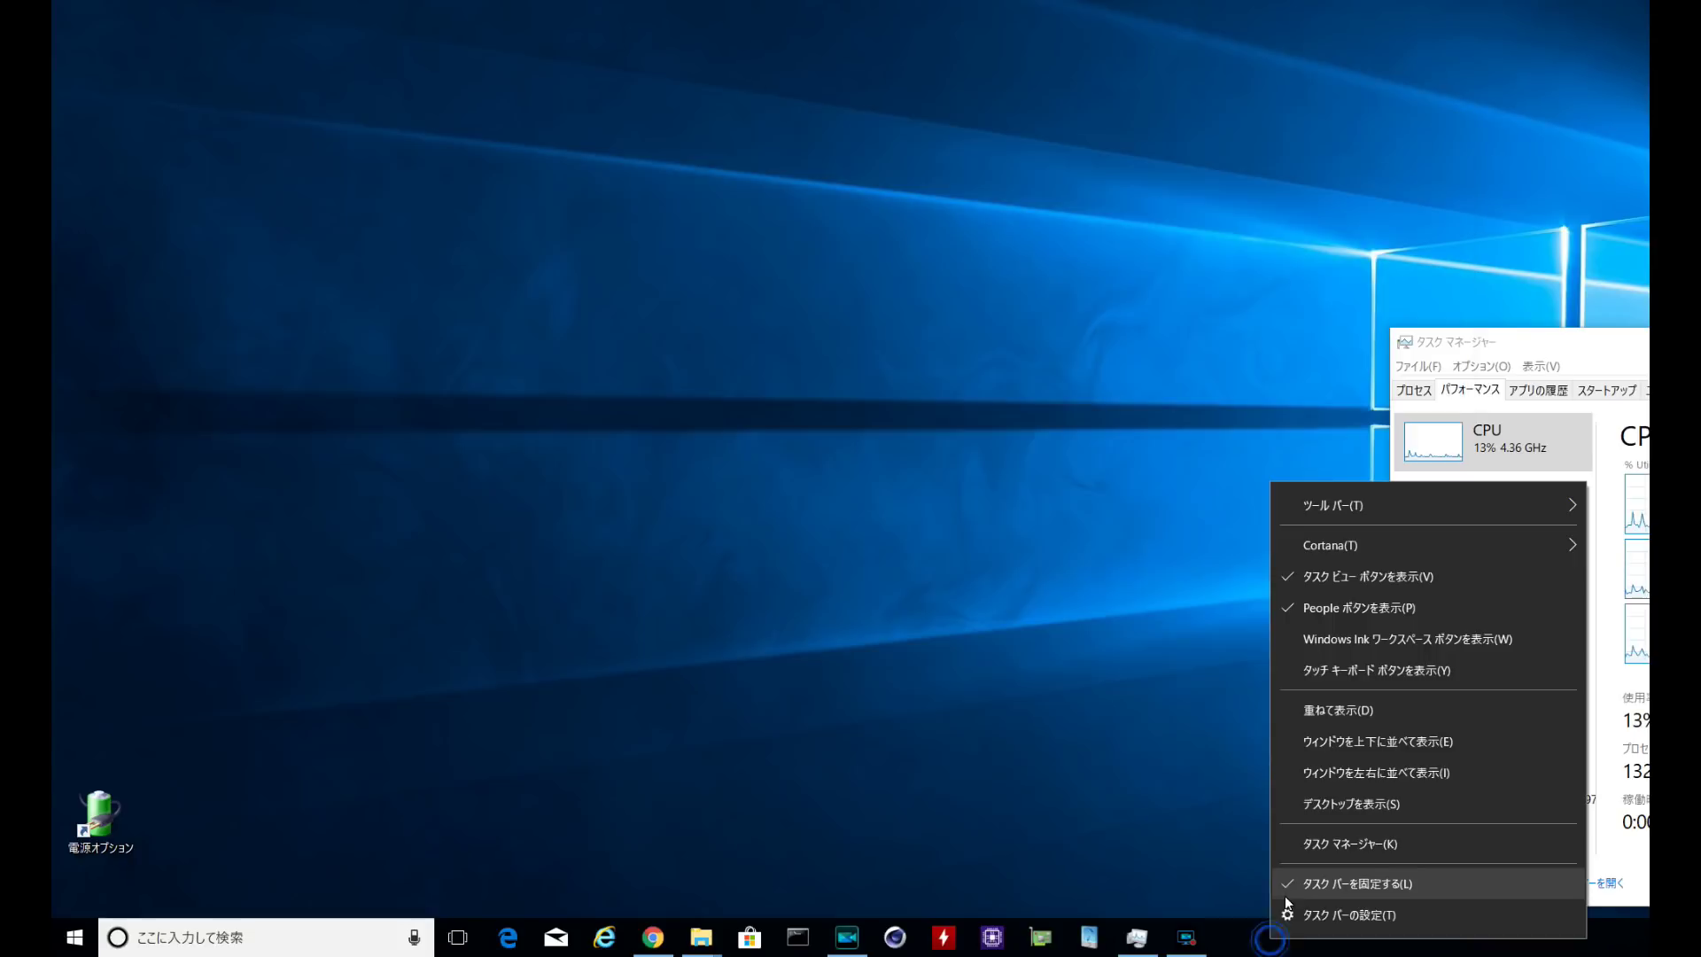
left_click(1329, 914)
left_click(334, 298)
left_click(575, 503)
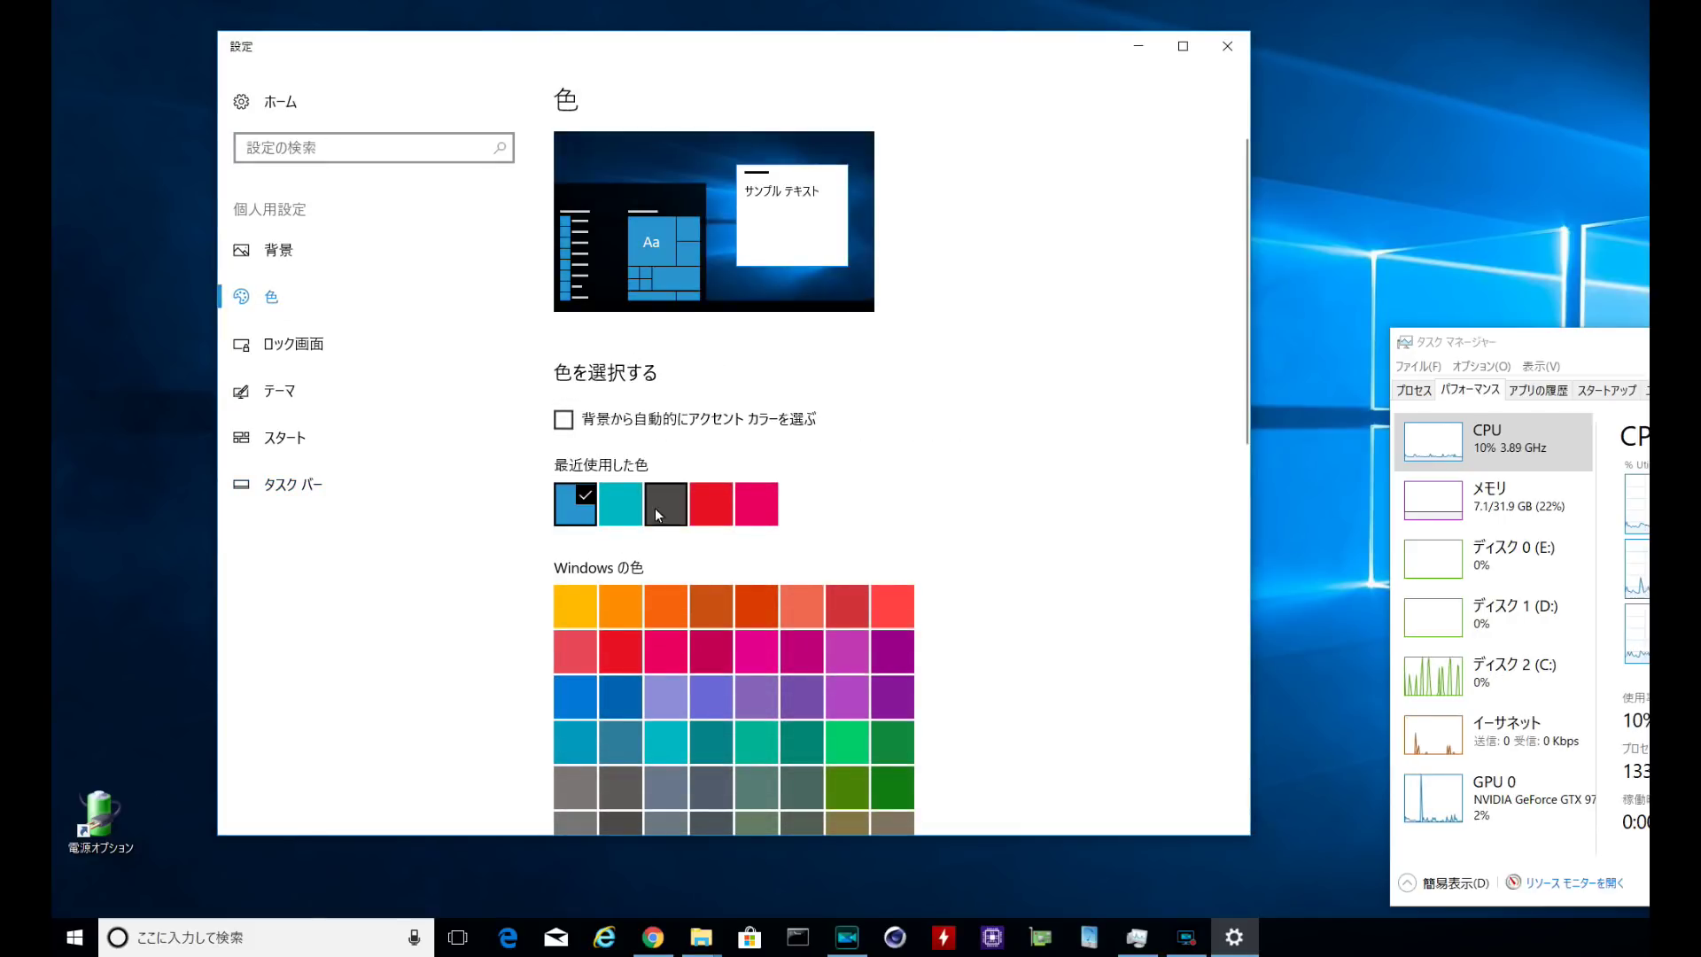
Apply the accent colour to スタート、タスク バー、アクション センター and タイトル バー, and check the result in the Start menu.
scroll(789, 530, "down", 8)
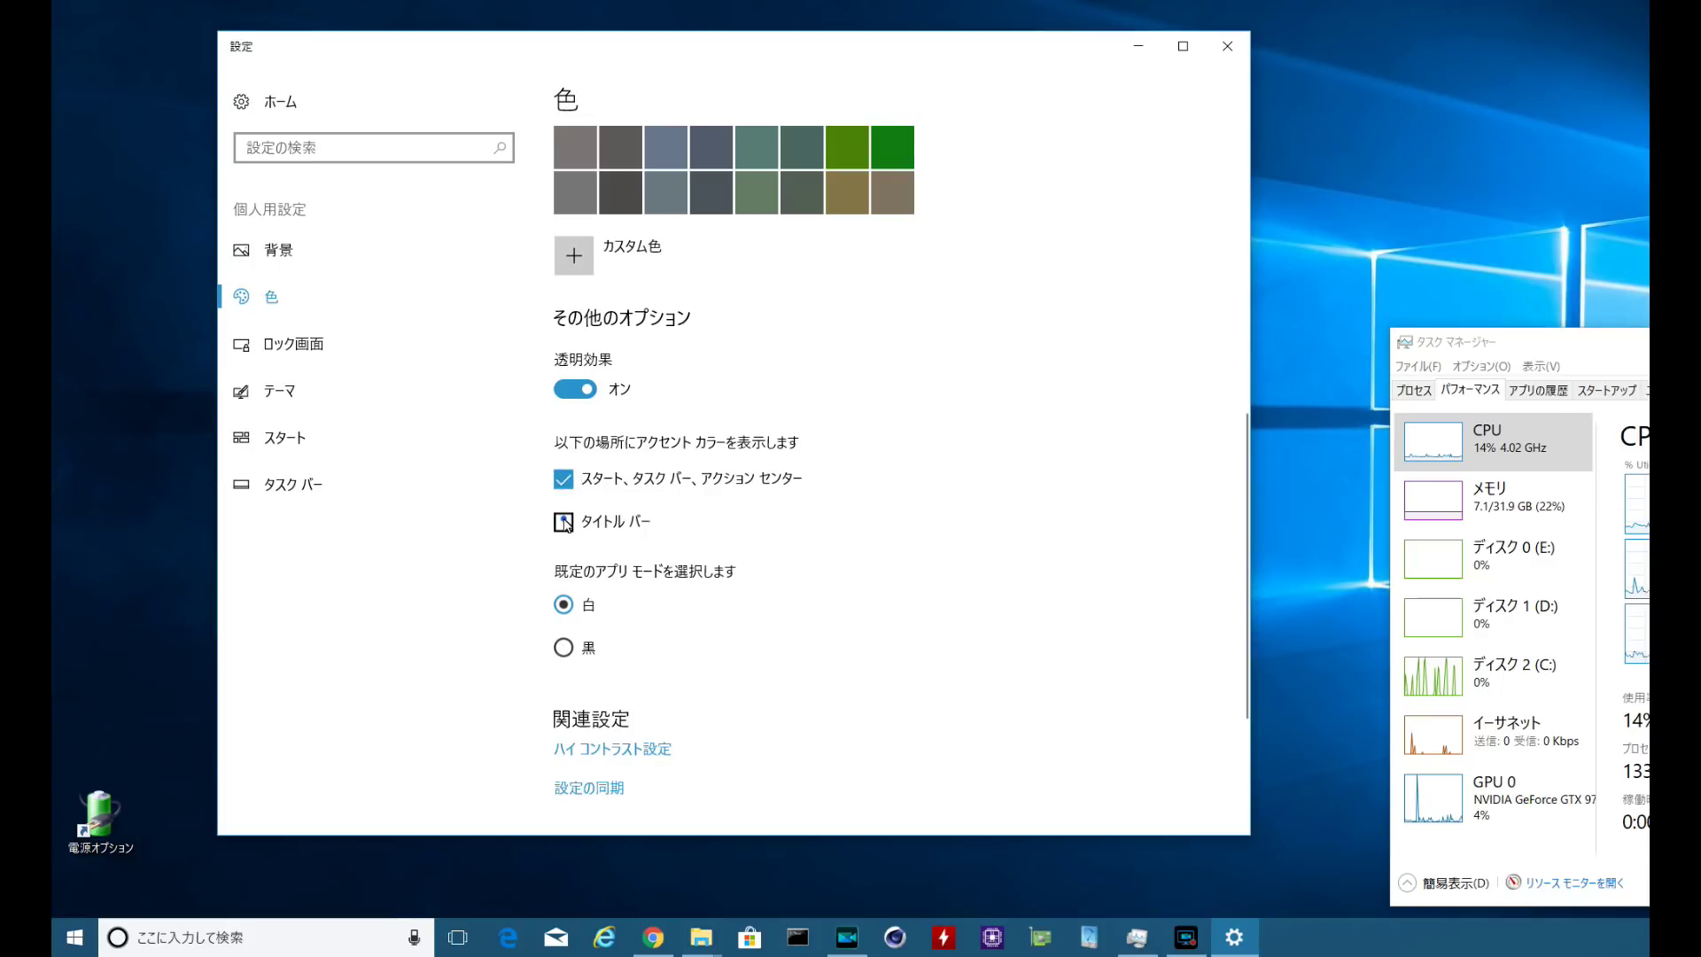
left_click(563, 522)
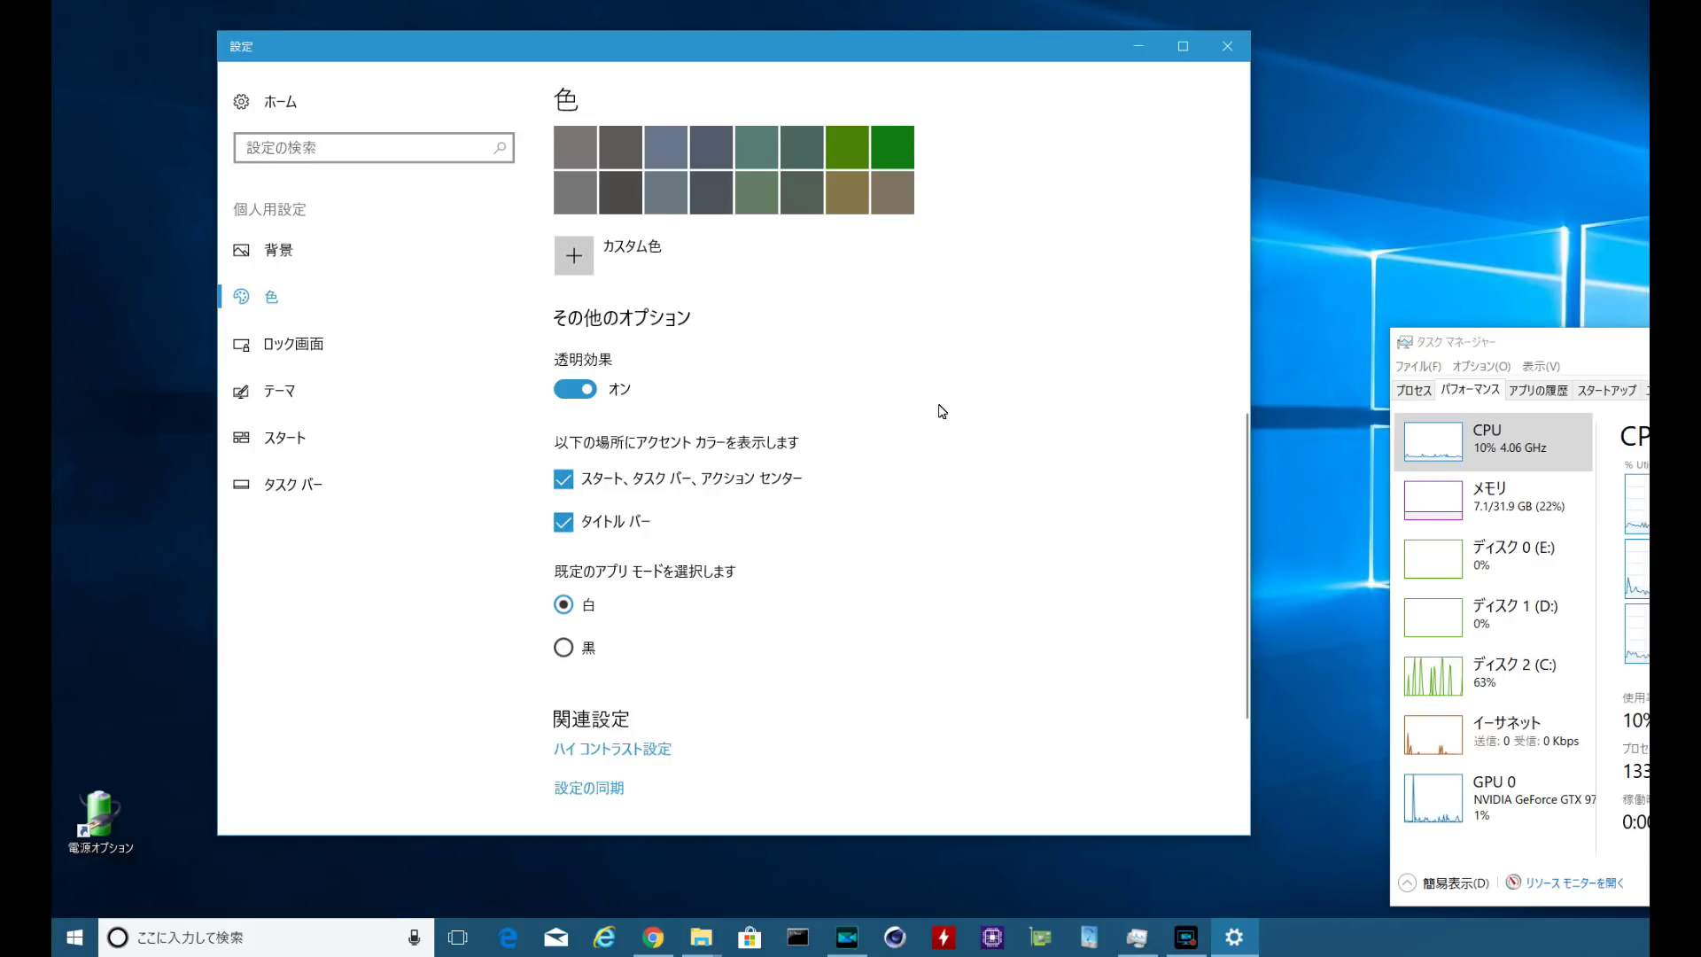
left_click(1227, 46)
left_click(74, 936)
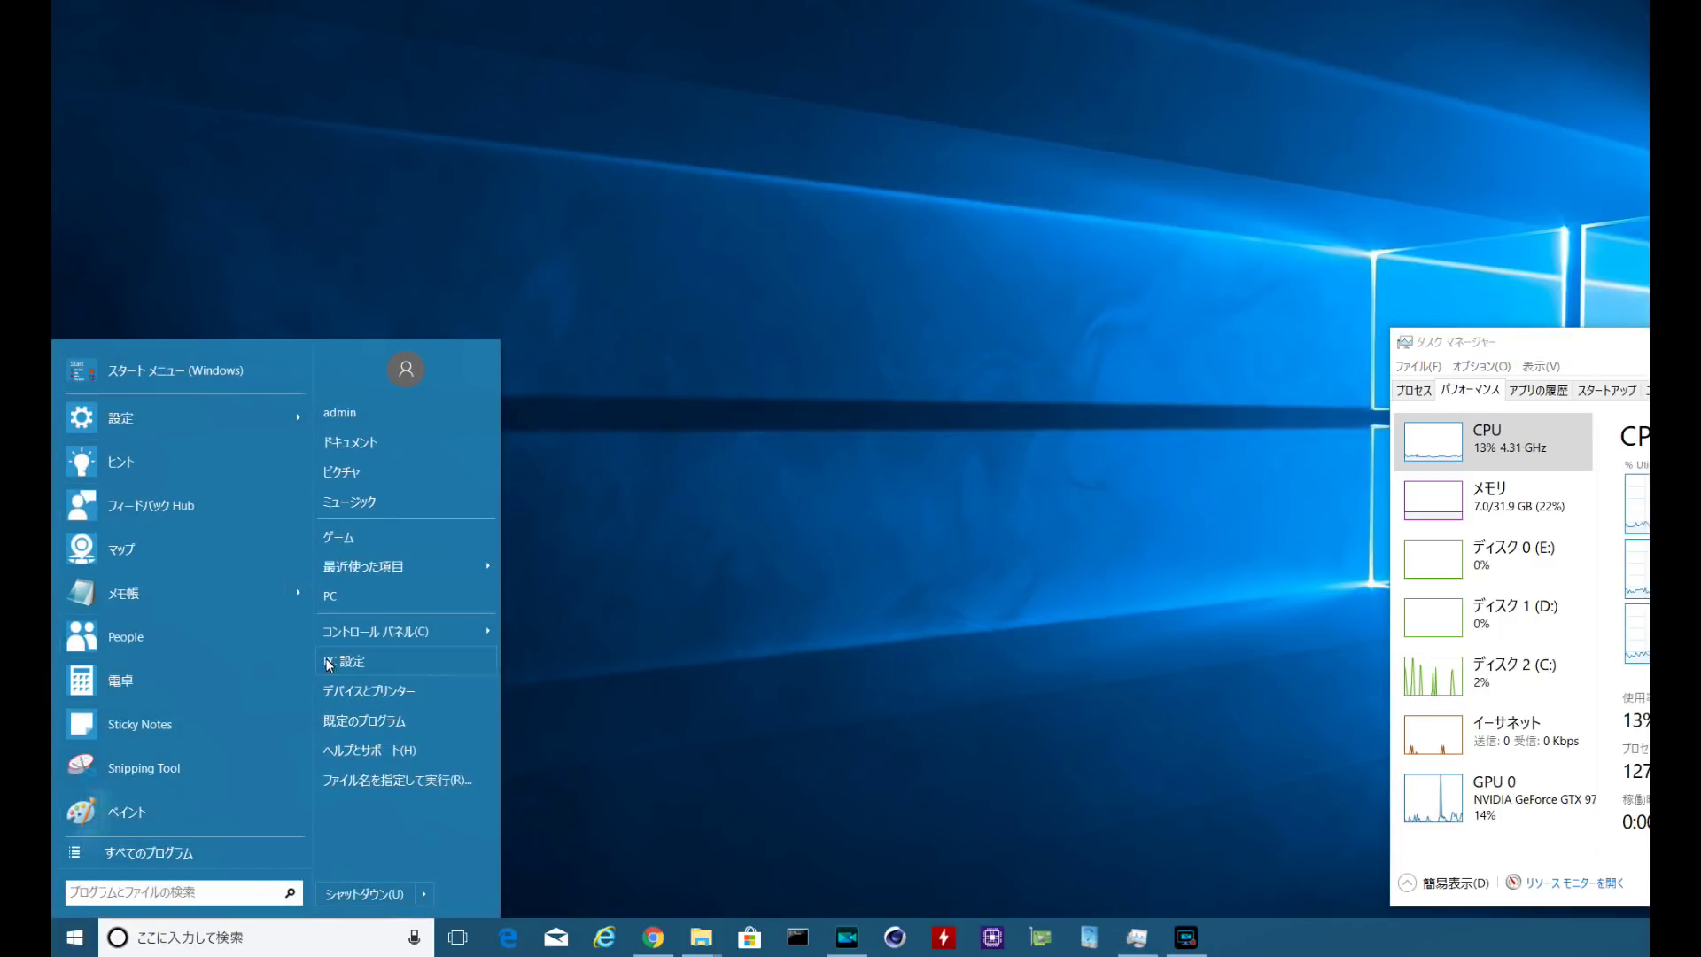
Open PC in File Explorer and use the context options of the Classic Explorer toolbar.
key("super+e")
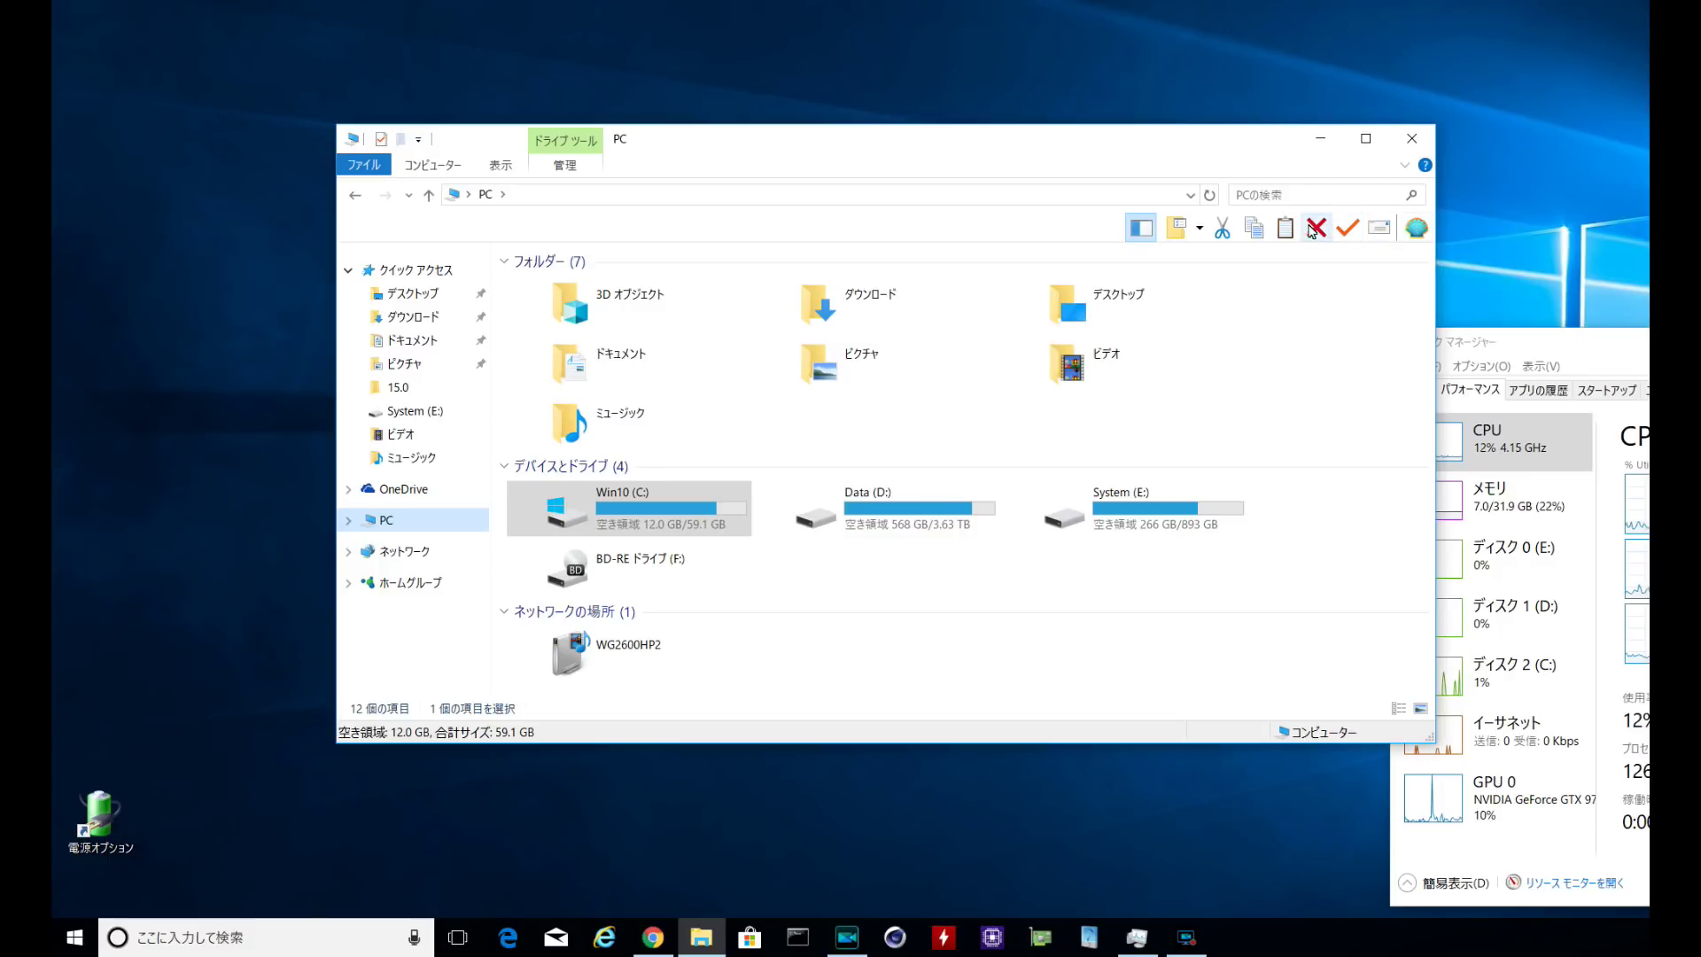
right_click(1060, 226)
left_click(1078, 237)
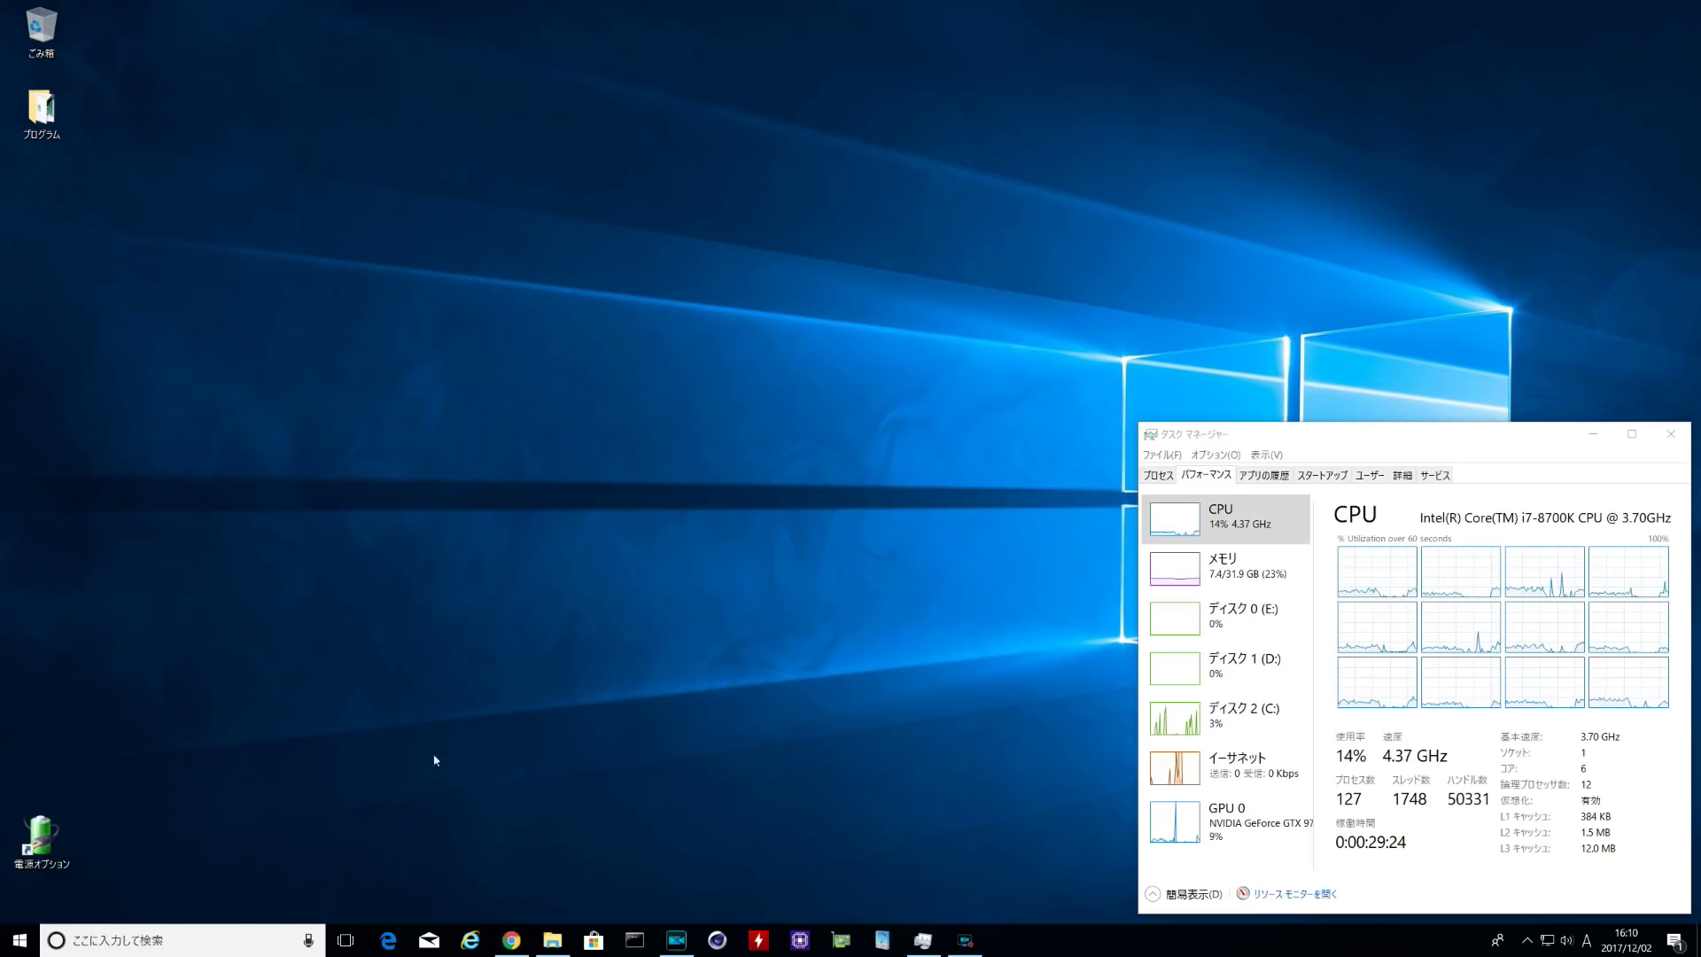
Show すべてのプログラム in the Classic Start menu once more and dismiss the menu.
left_click(19, 939)
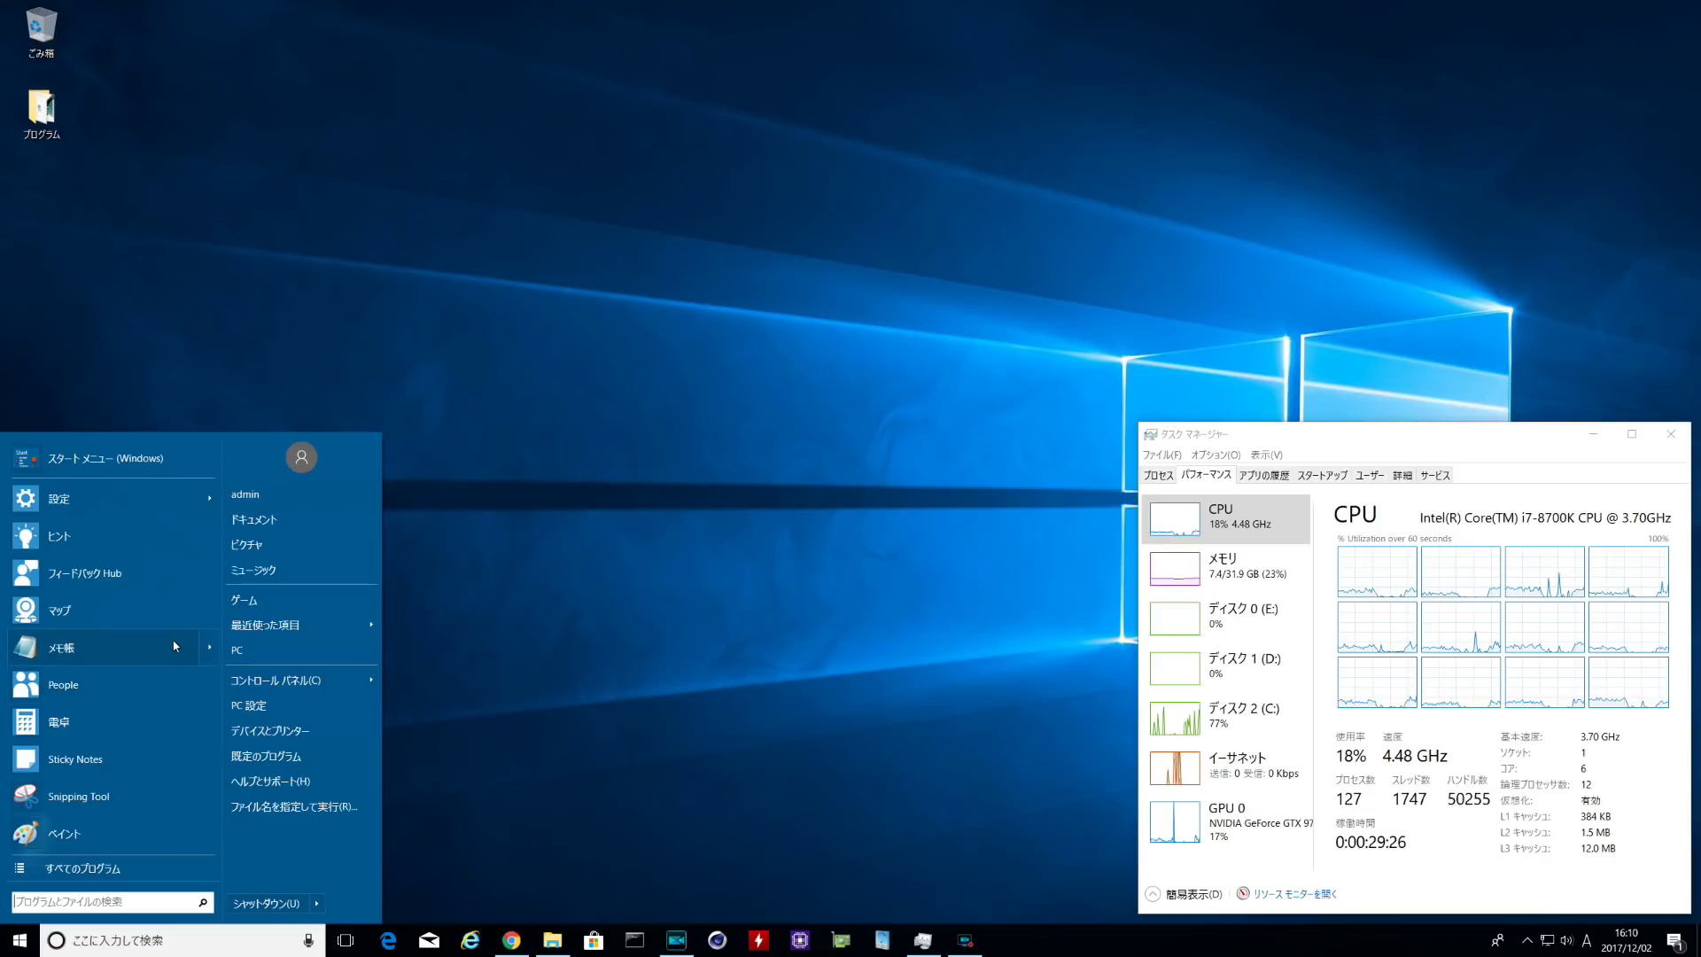
left_click(18, 872)
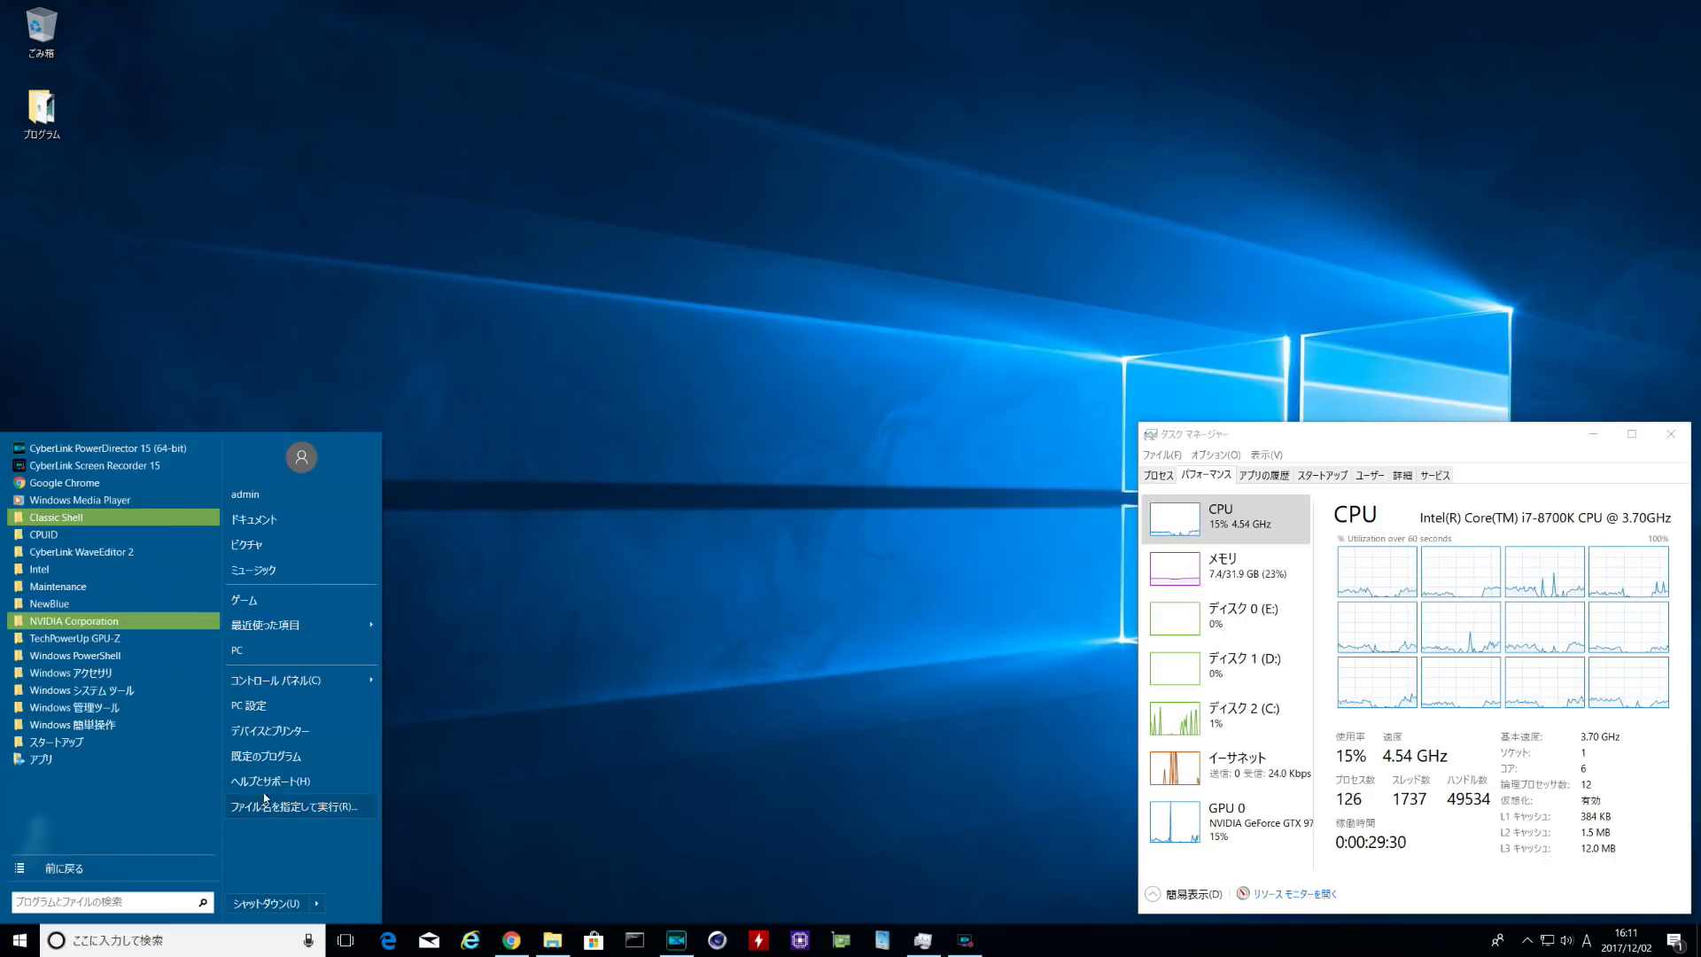
left_click(798, 731)
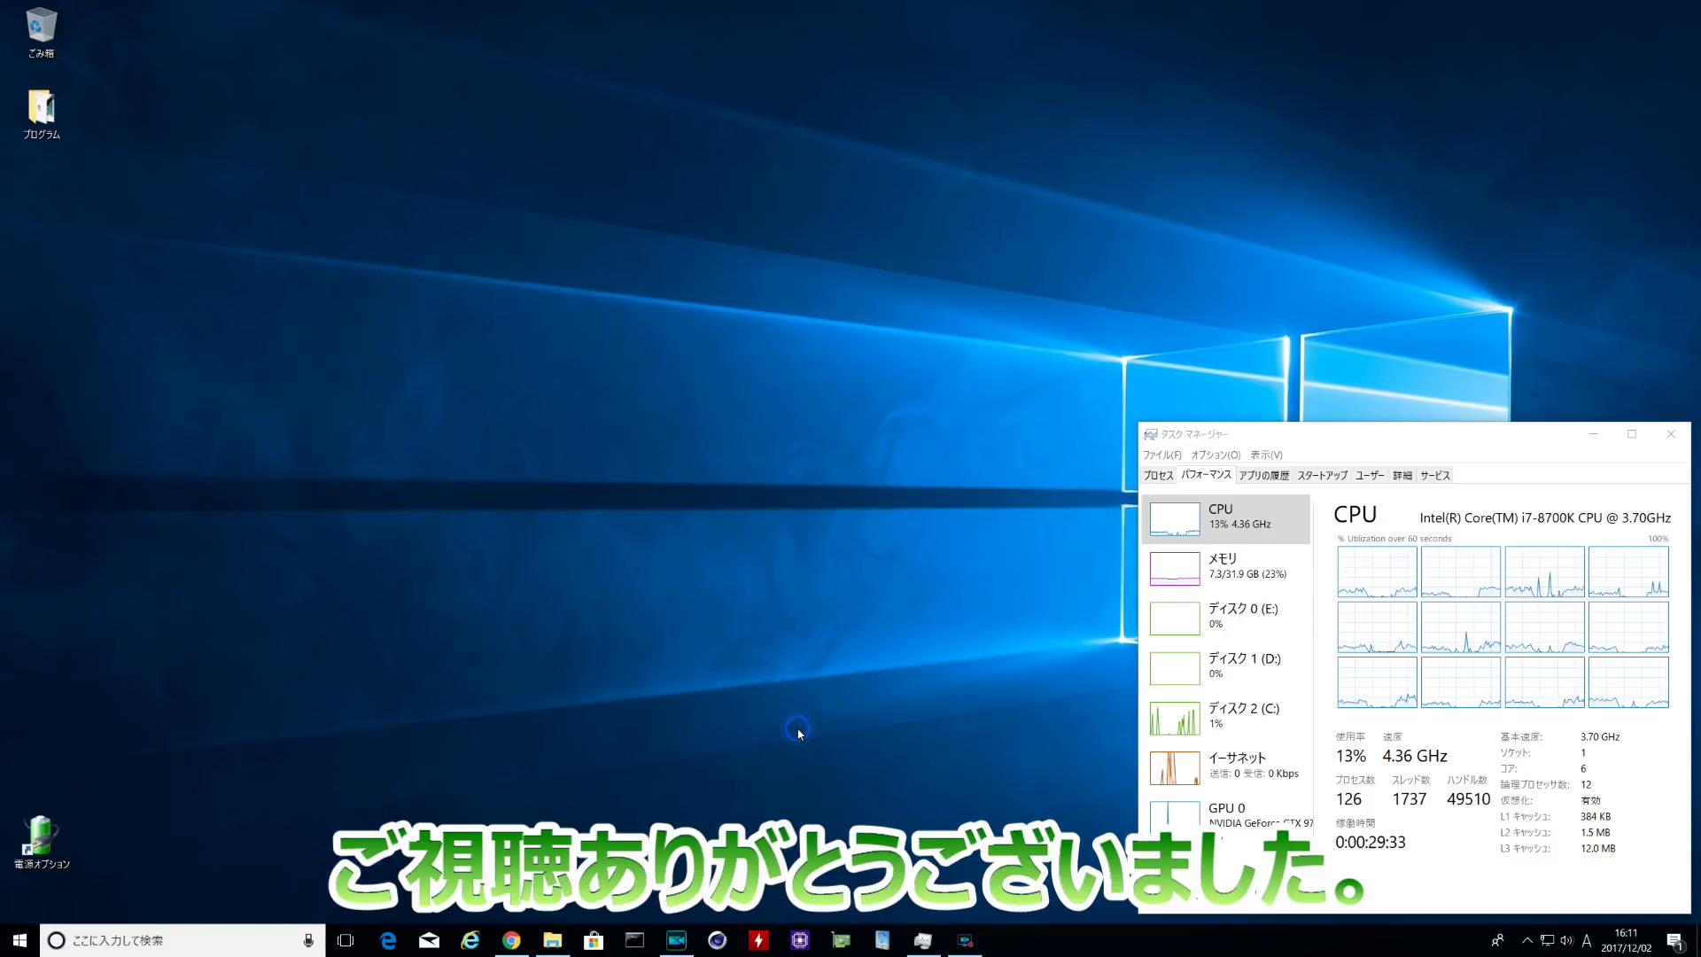